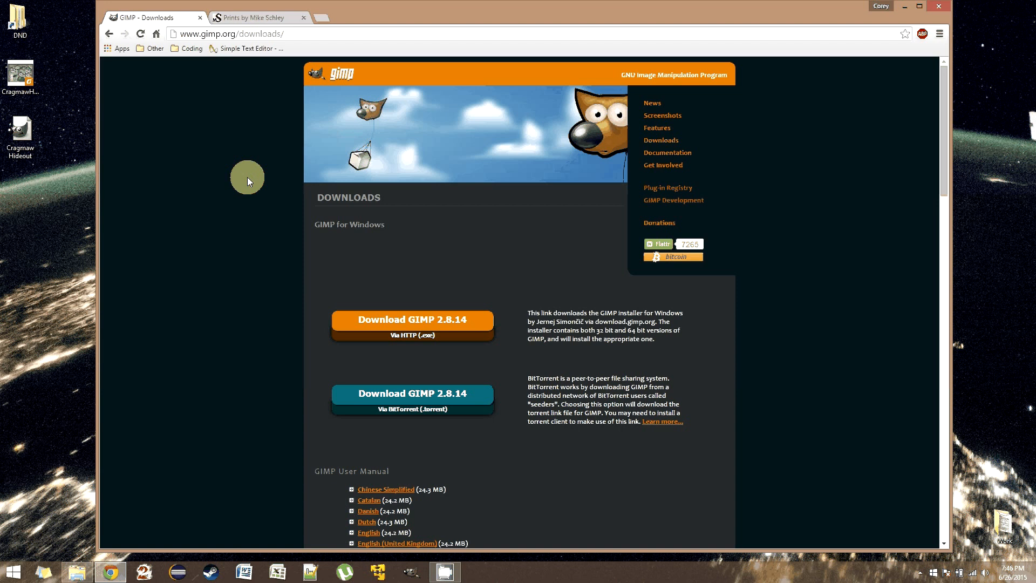
- Open the finished Cragmaw Hideout GIMP file from the desktop, view it full screen, and close it
double_click(34, 143)
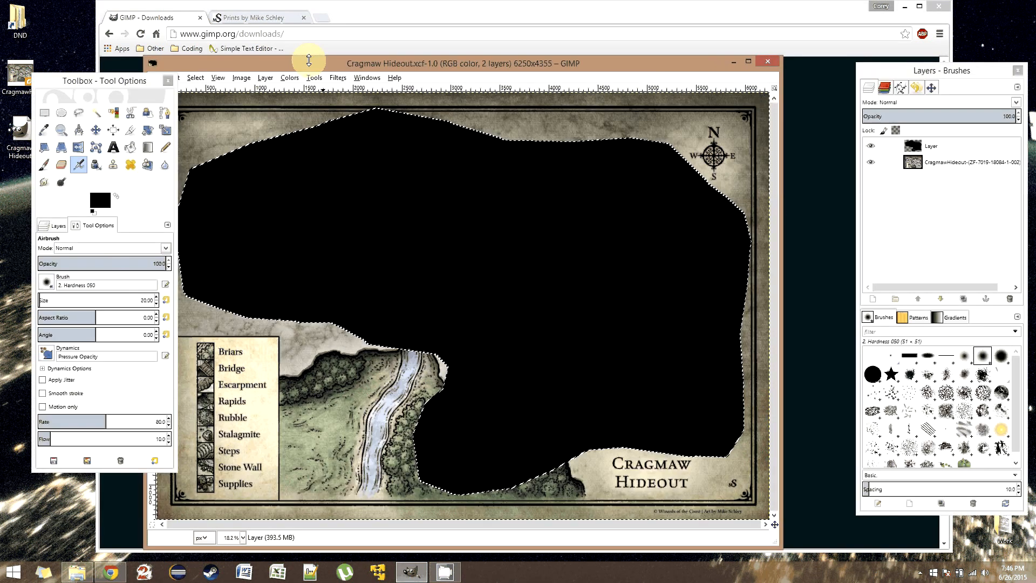
drag(325, 68, 360, 62)
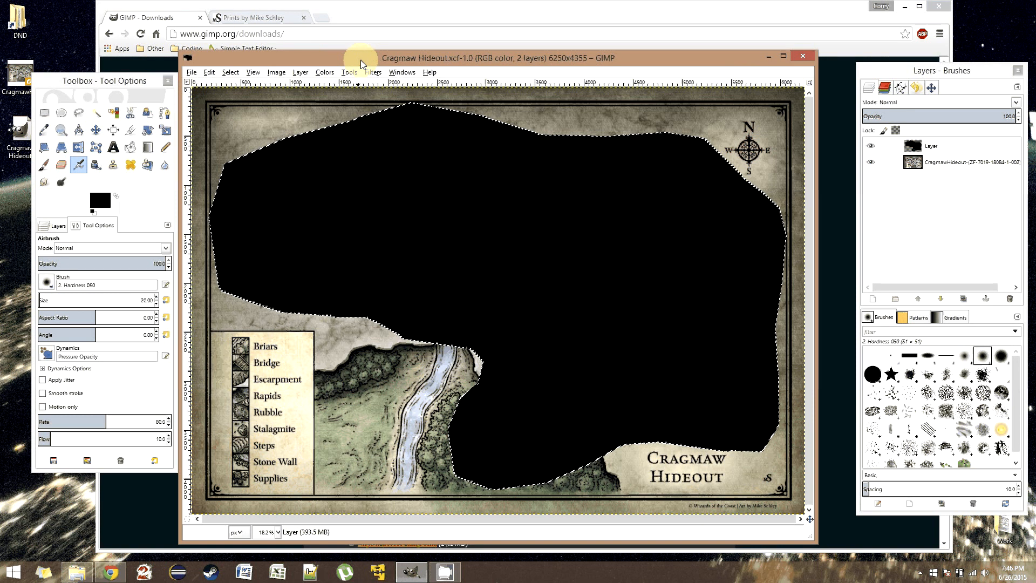
key(F11)
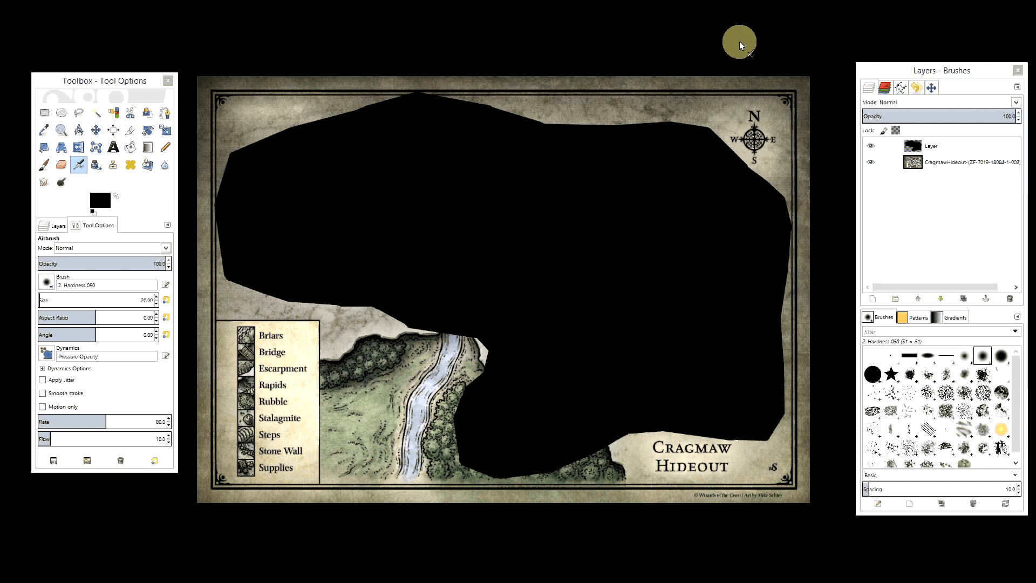
key(F11)
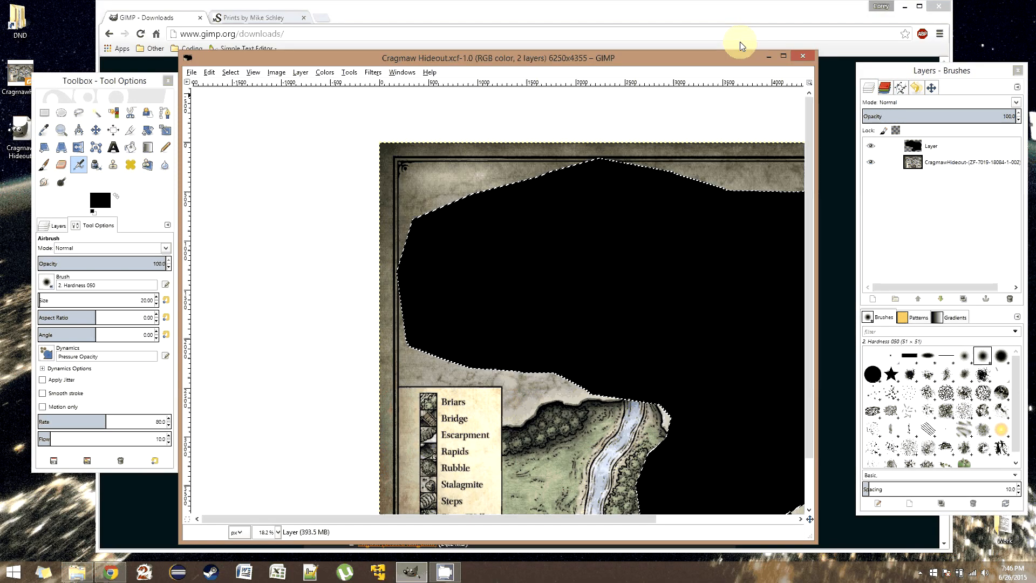
click(803, 55)
click(767, 54)
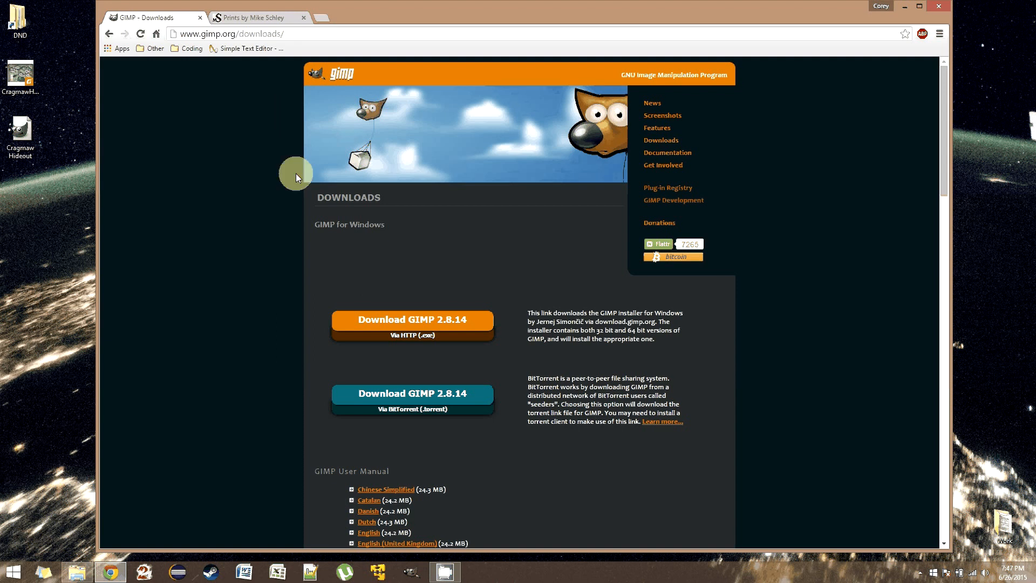
- Download the GIMP 2.8.14 Windows installer via HTTP, and view the Prints by Mike Schley page
click(425, 320)
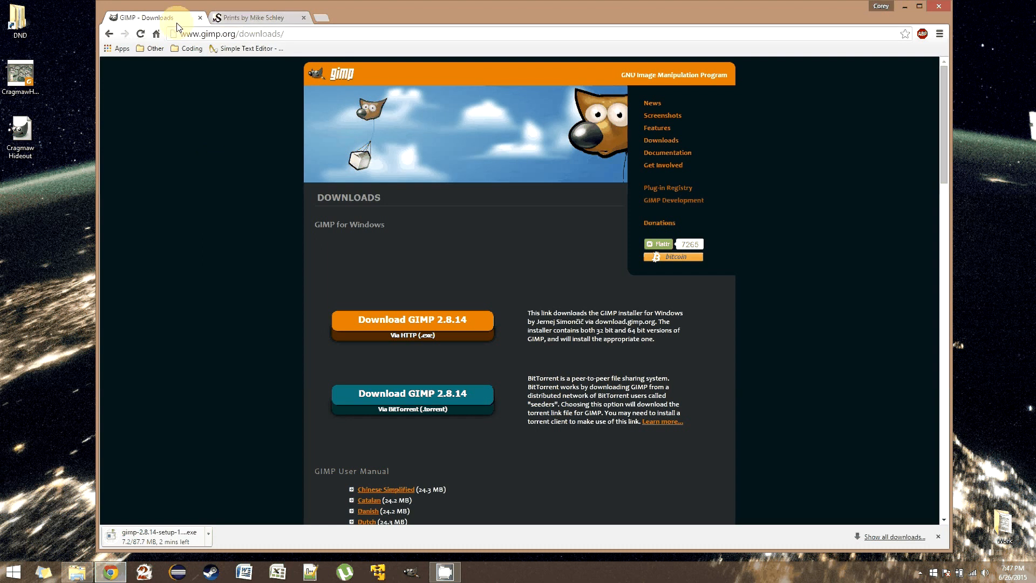
click(245, 20)
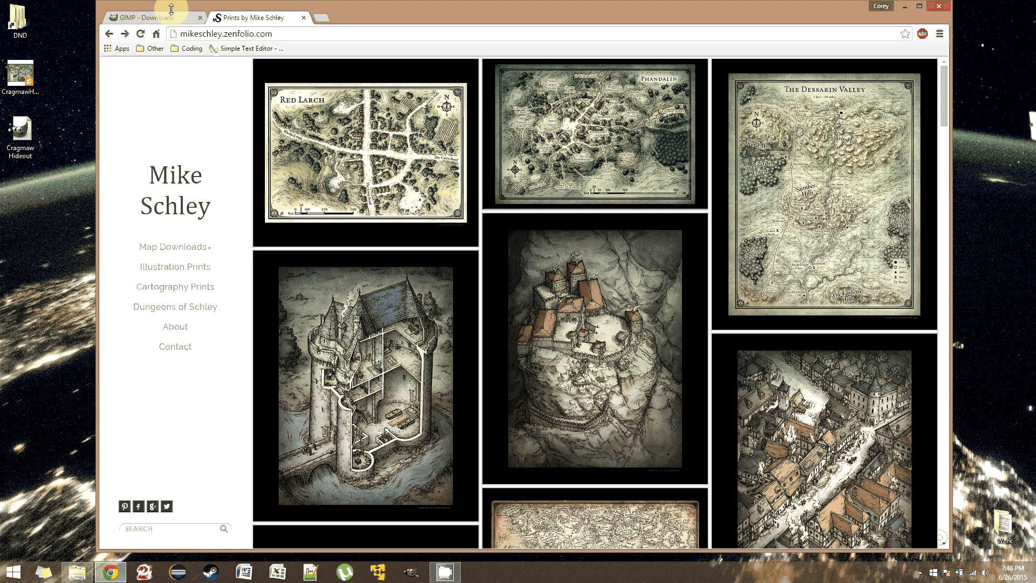
click(905, 8)
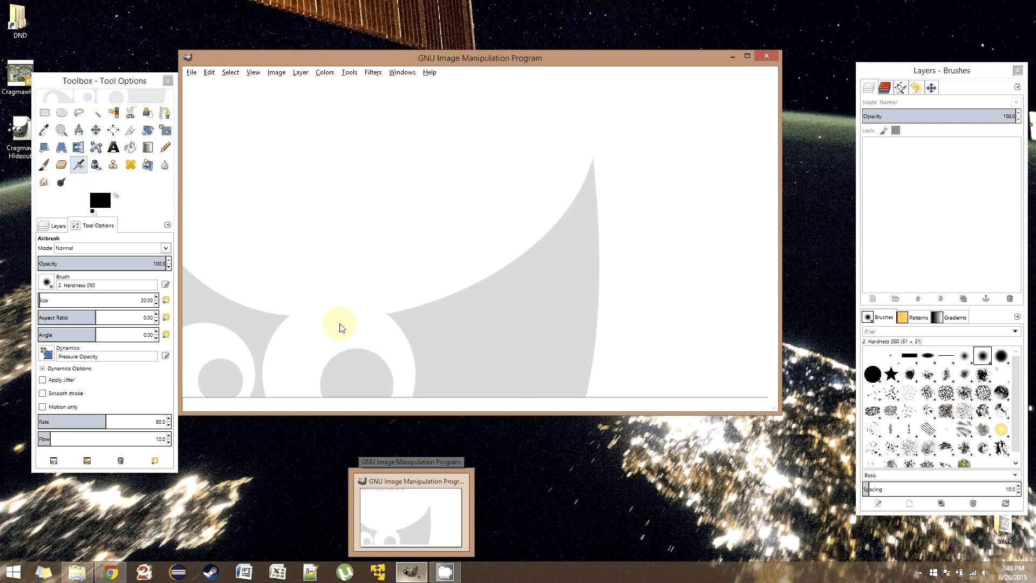
- Switch to GIMP, arrange its windows beside the desktop files, and bring in the CragmawHideout PDF for import
drag(313, 59, 330, 62)
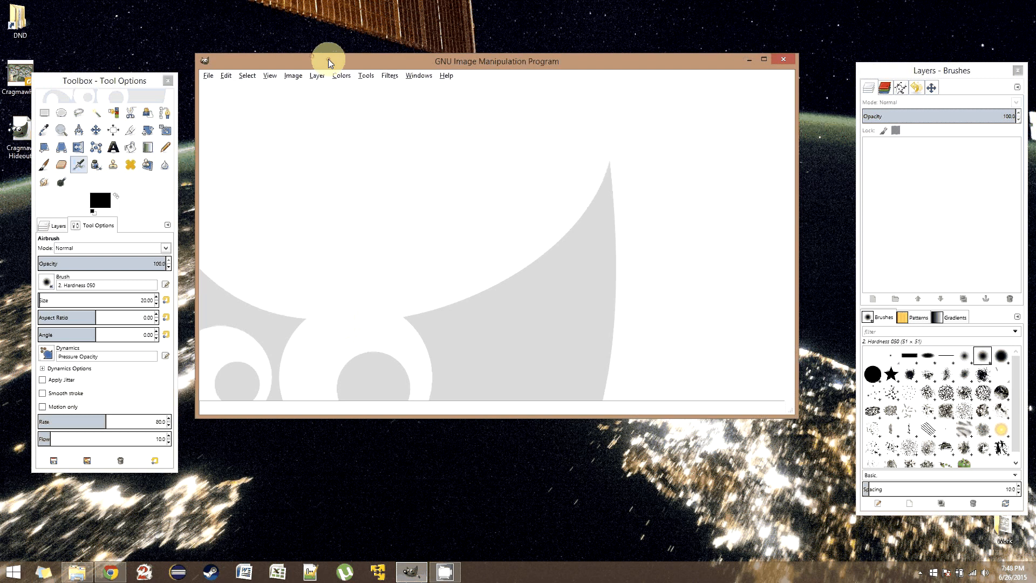
drag(68, 80, 85, 79)
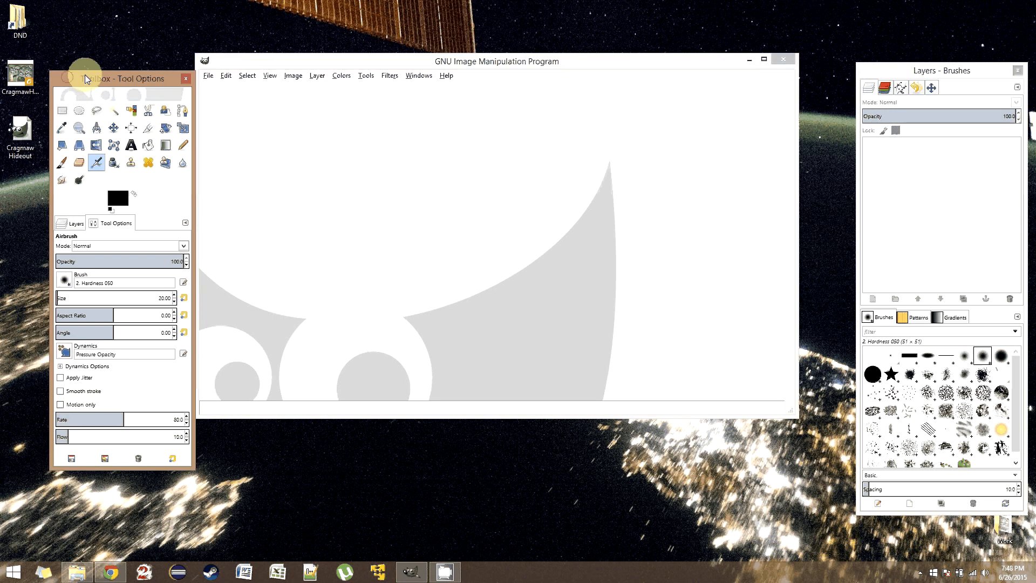
click(14, 80)
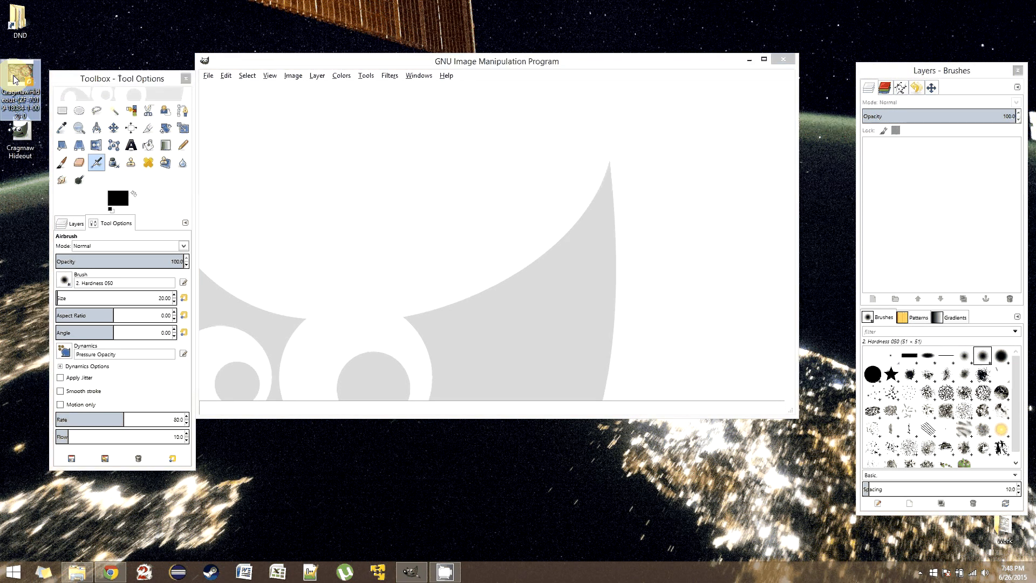
drag(15, 80, 24, 75)
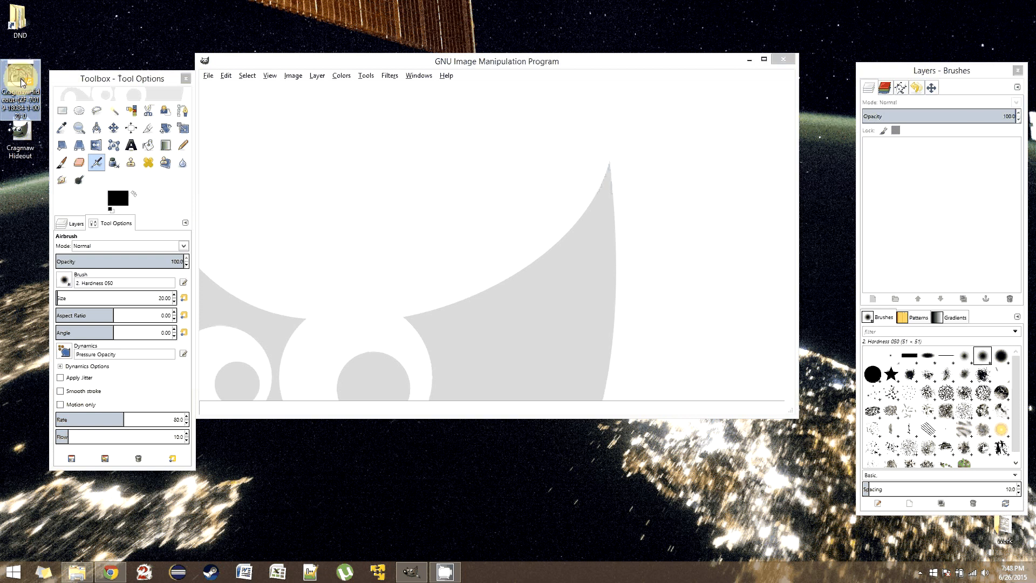
drag(22, 82, 388, 175)
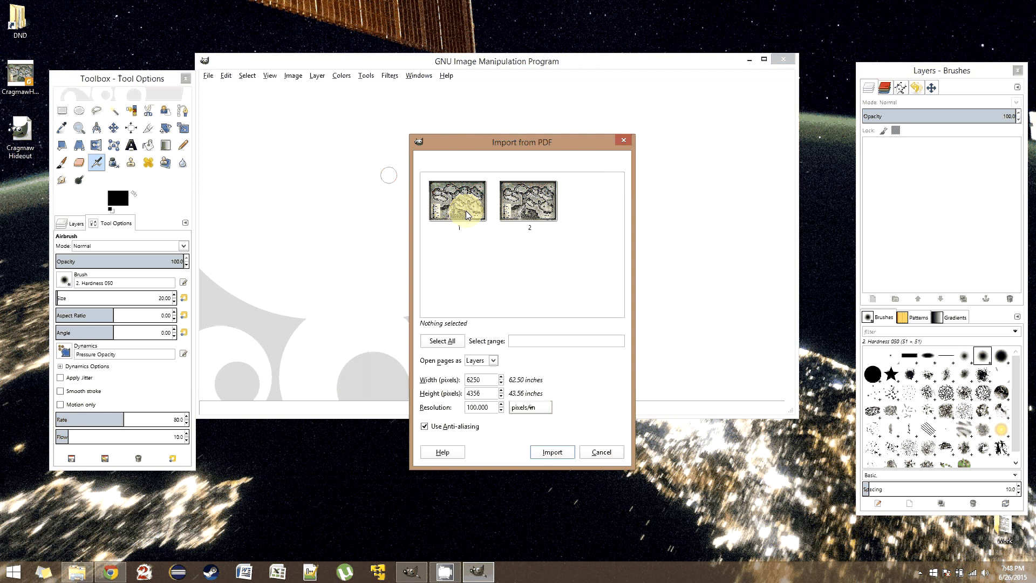
- Import both PDF pages (1-2) as layers at 100 pixels/in with anti-aliasing
drag(488, 142, 471, 131)
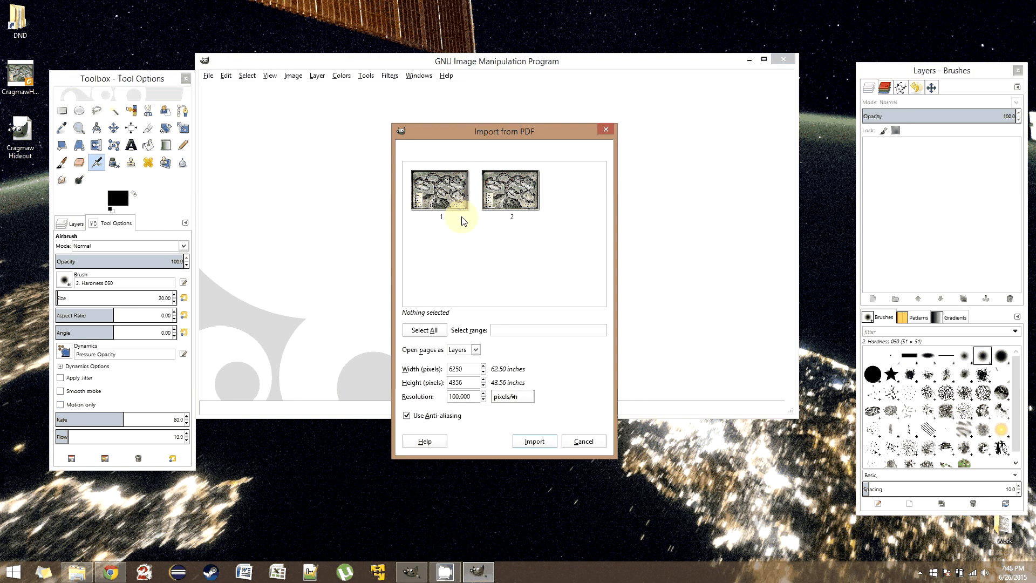
click(436, 331)
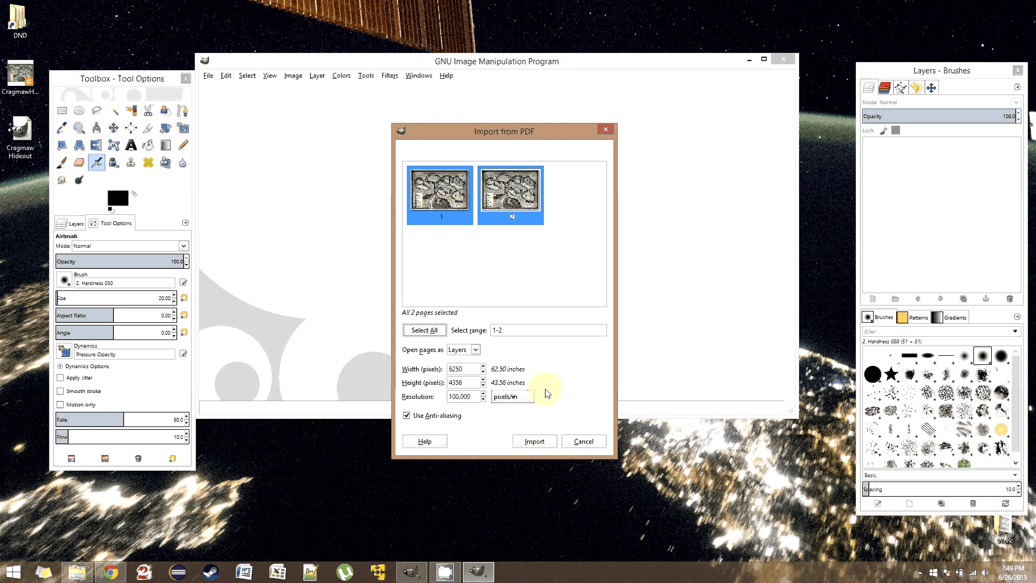
click(546, 442)
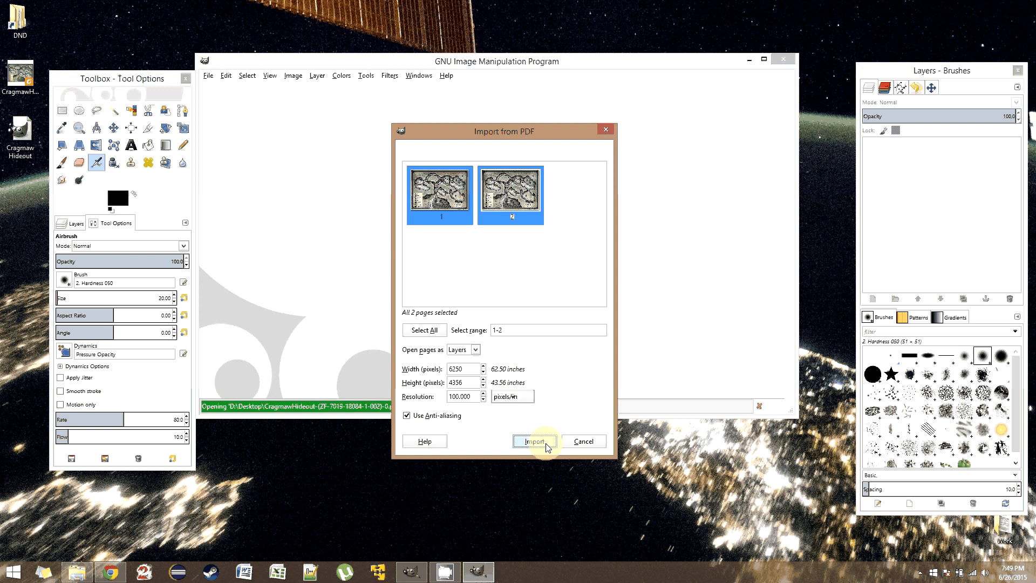
click(545, 444)
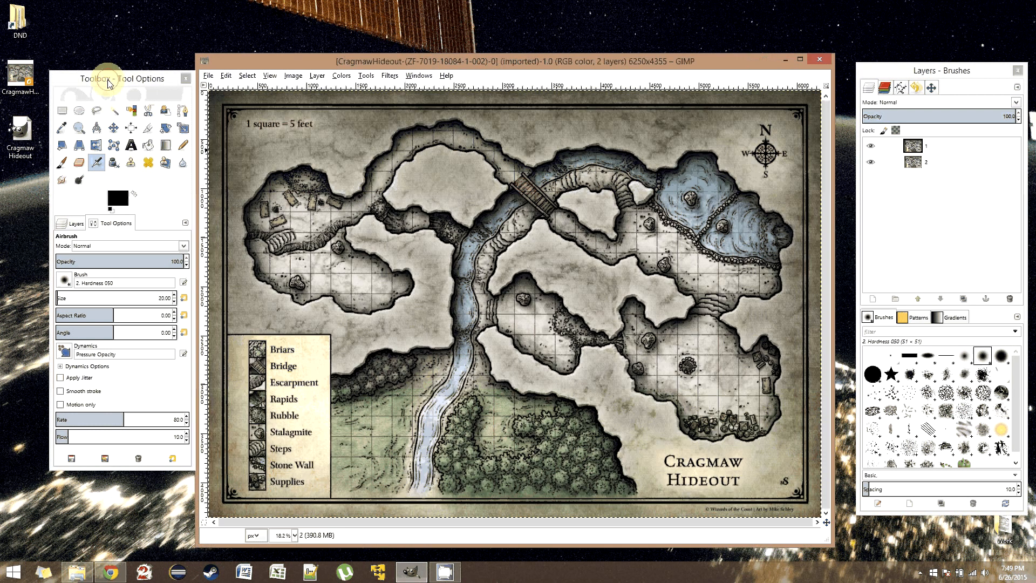
- Rearrange the toolbox and image window, and toggle layer 1's visibility to compare the two map versions
drag(108, 81, 85, 79)
drag(420, 61, 417, 23)
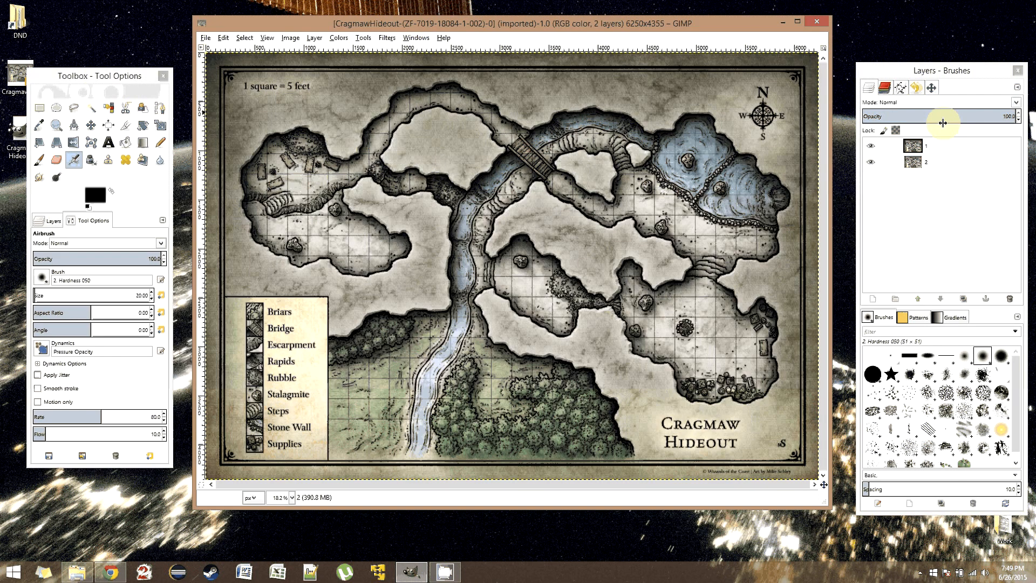
click(1001, 146)
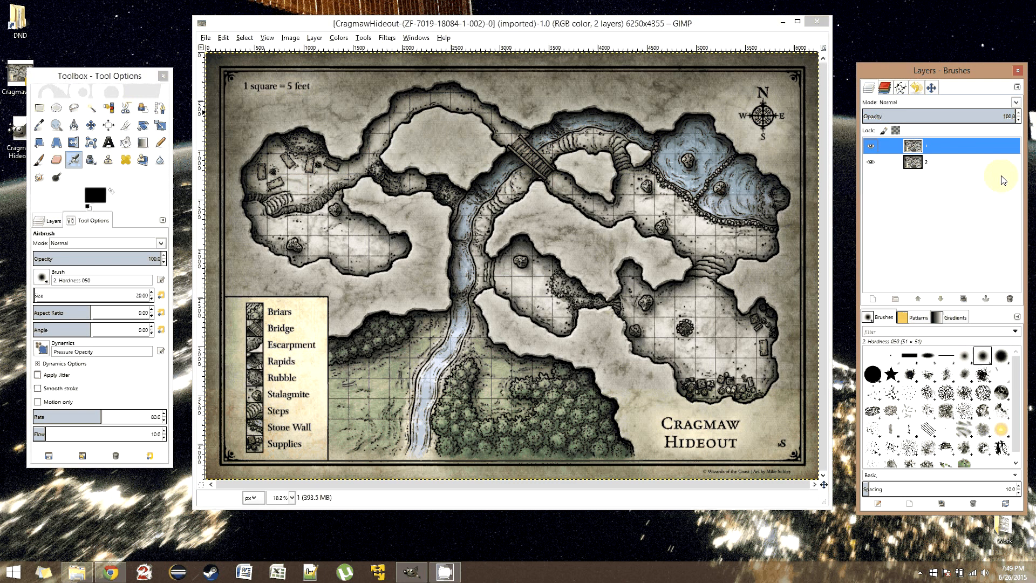
click(871, 146)
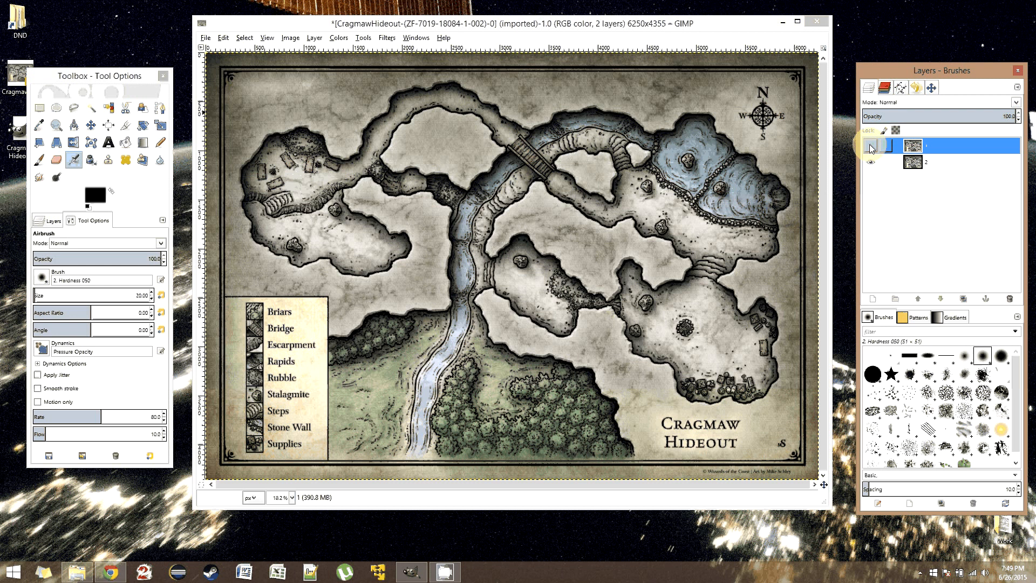
click(871, 146)
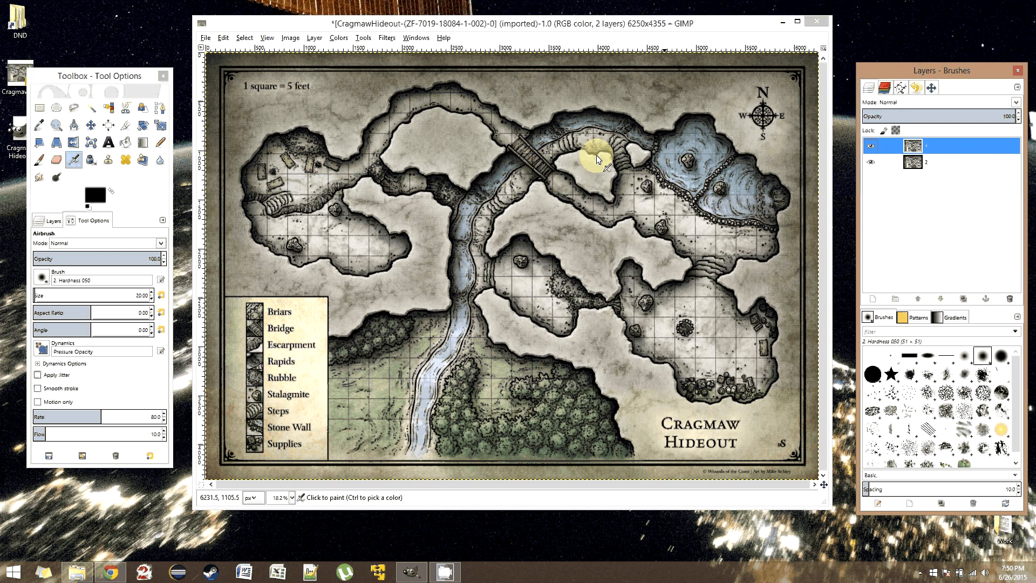
- Try erasing parts of layer 1 with the Eraser at size 391.31, and undo the strokes
key(shift+e)
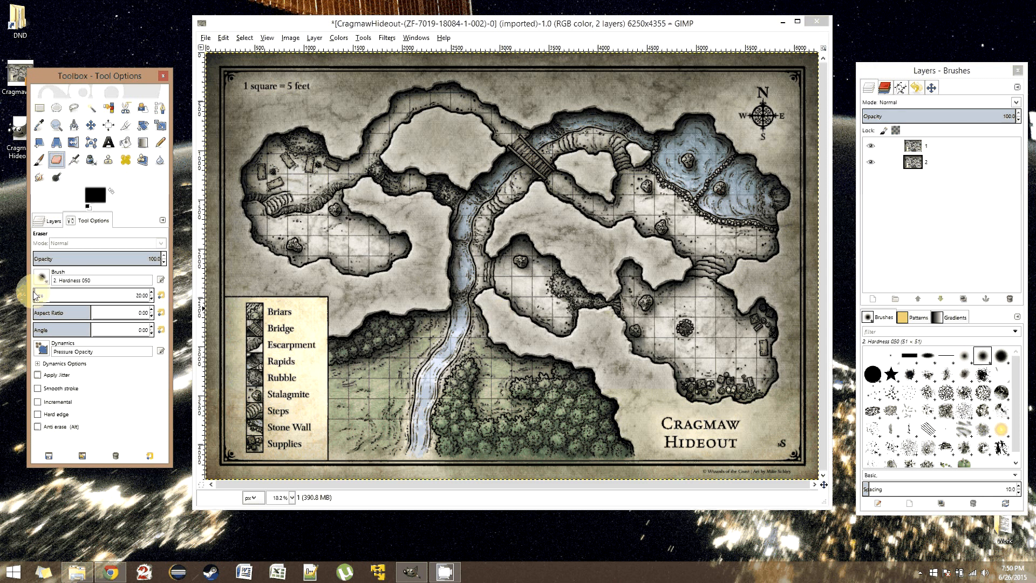
drag(35, 294, 78, 295)
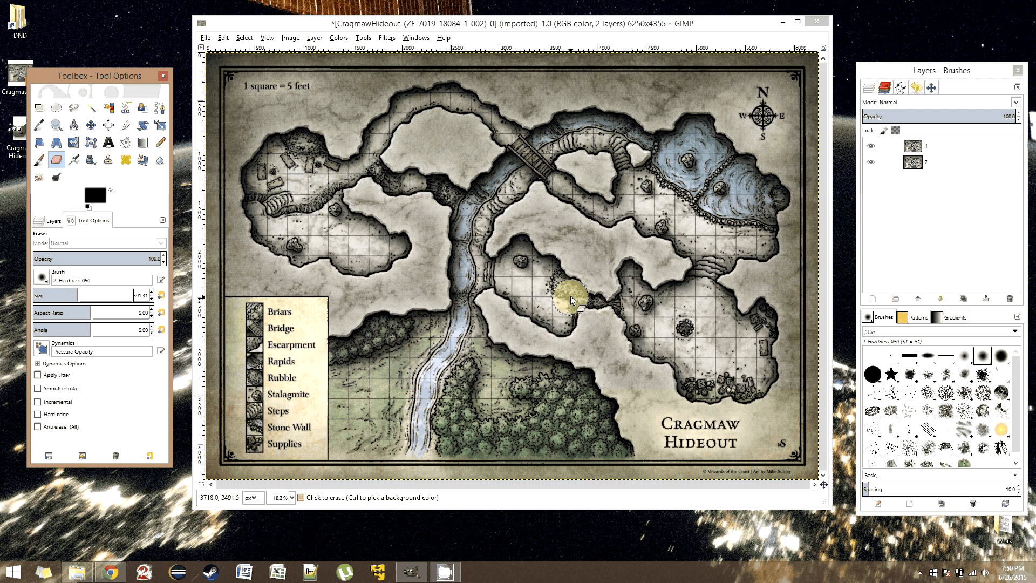
mouse_move(571, 296)
mouse_down()
mouse_move(449, 229)
mouse_move(413, 240)
mouse_up()
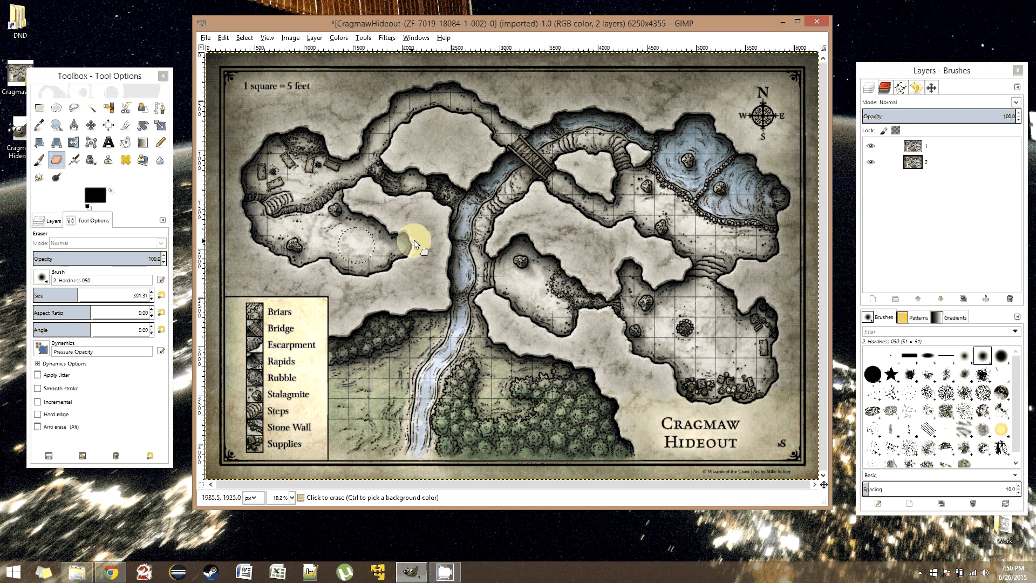
drag(413, 240, 549, 423)
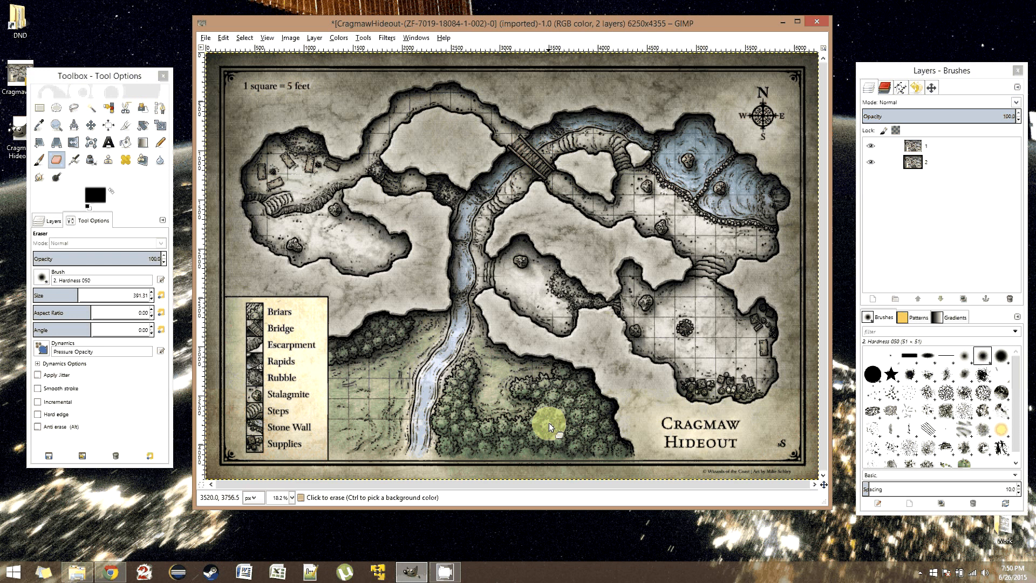
key(ctrl)
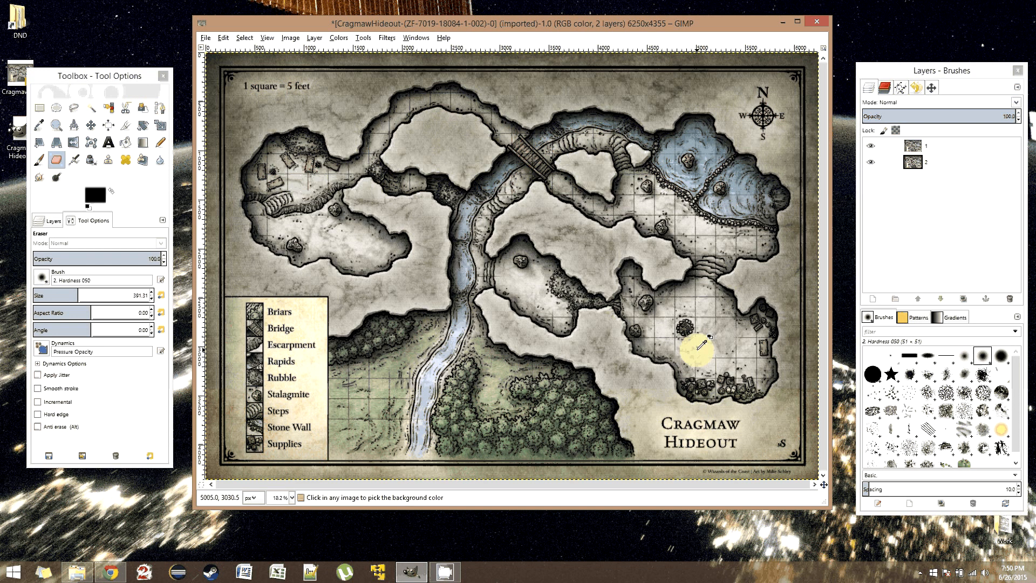
key(ctrl+z)
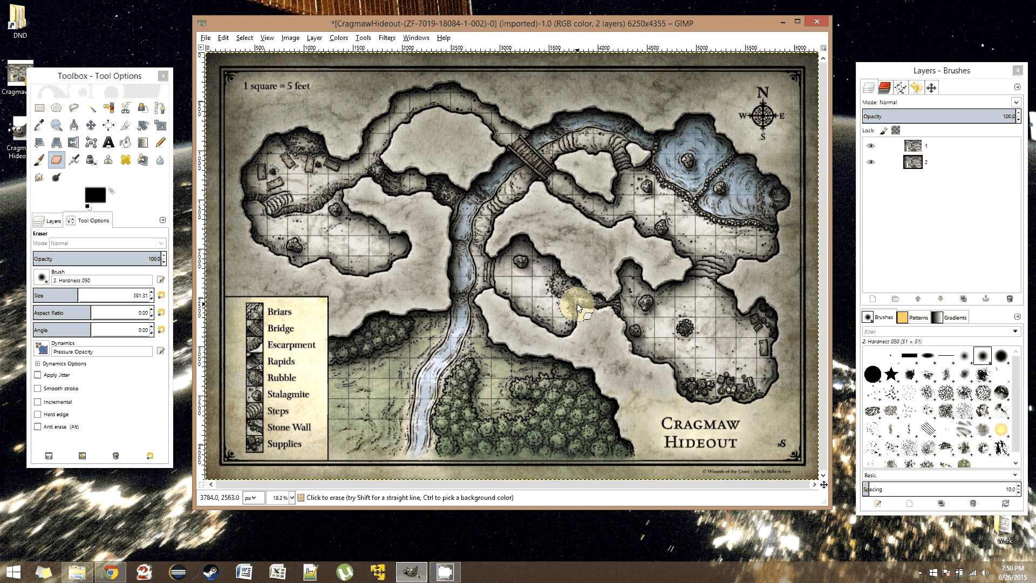
- Add a transparent 6250 × 4355 px layer and paint the cave area black with the 2. Hardness 100 brush
key(shift+ctrl+n)
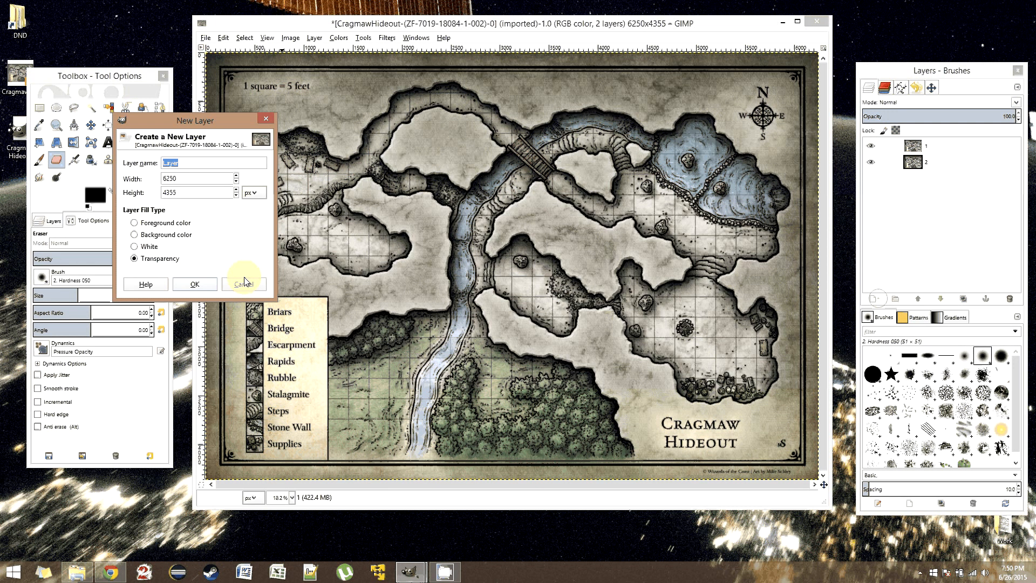
key(Return)
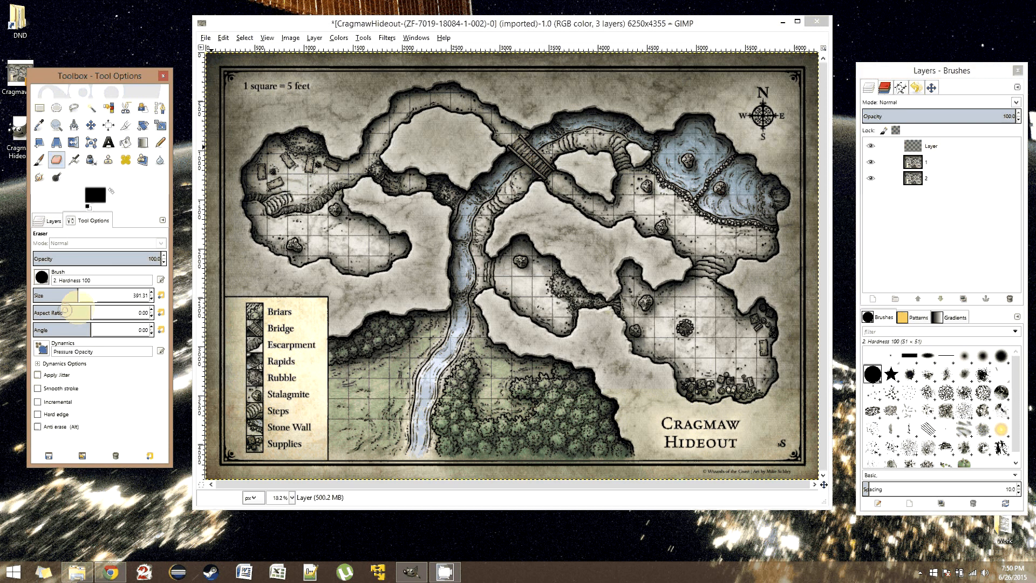
key(p)
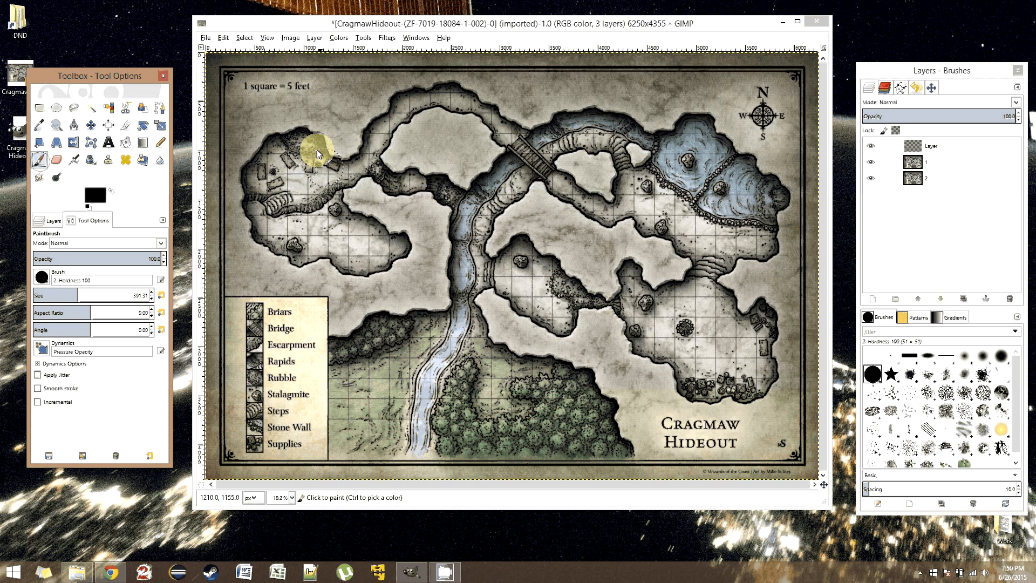
mouse_move(316, 150)
mouse_down()
mouse_move(283, 251)
mouse_move(607, 319)
mouse_move(763, 319)
mouse_move(778, 205)
mouse_move(705, 123)
mouse_move(453, 95)
mouse_move(279, 234)
mouse_move(364, 243)
mouse_move(474, 214)
mouse_move(585, 146)
mouse_move(614, 252)
mouse_move(688, 236)
mouse_move(724, 318)
mouse_move(643, 303)
mouse_move(531, 216)
mouse_up()
- Hide the black-painted layer and add another transparent layer of 6250 × 4355 px
click(57, 108)
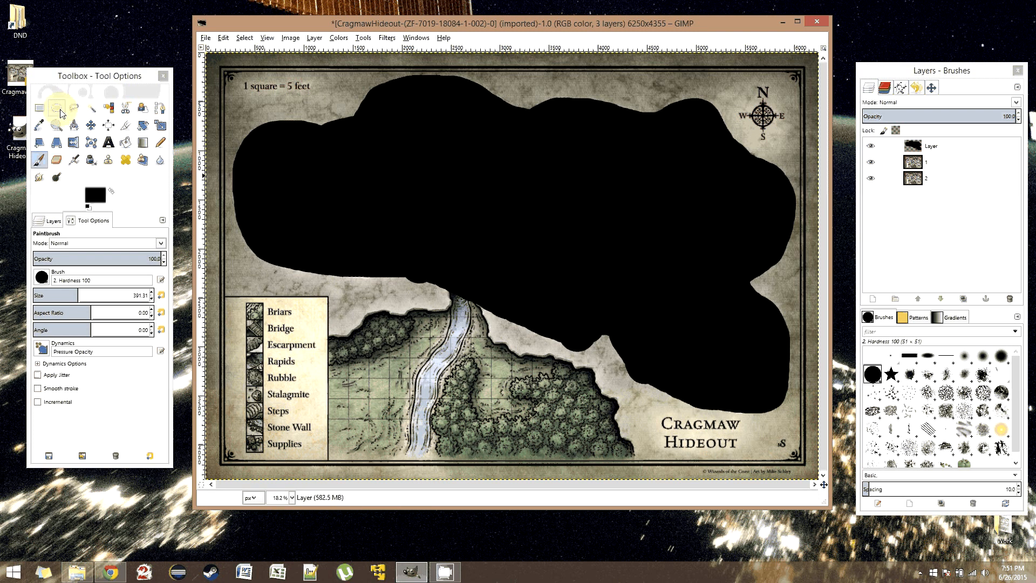
click(831, 157)
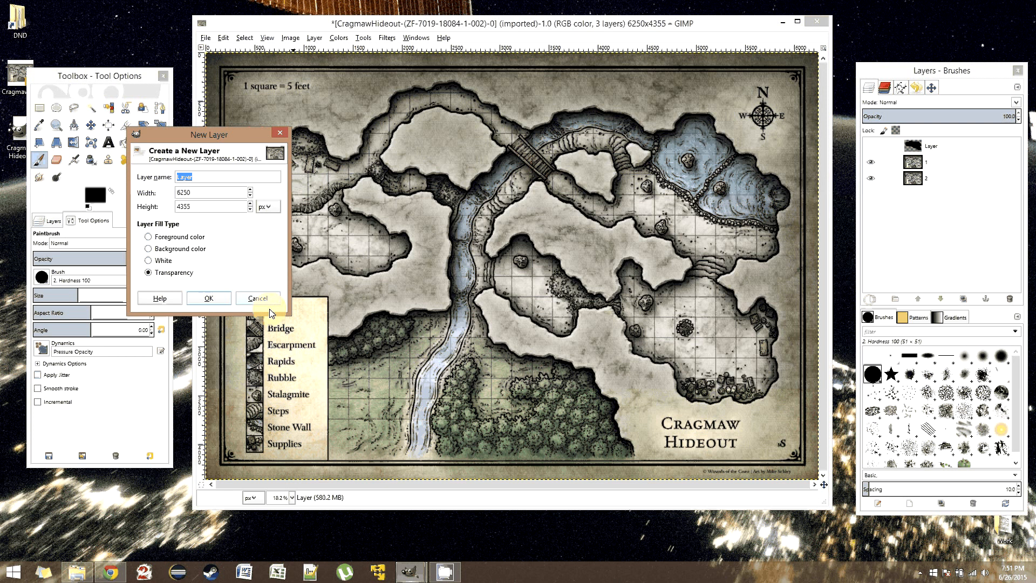
key(Return)
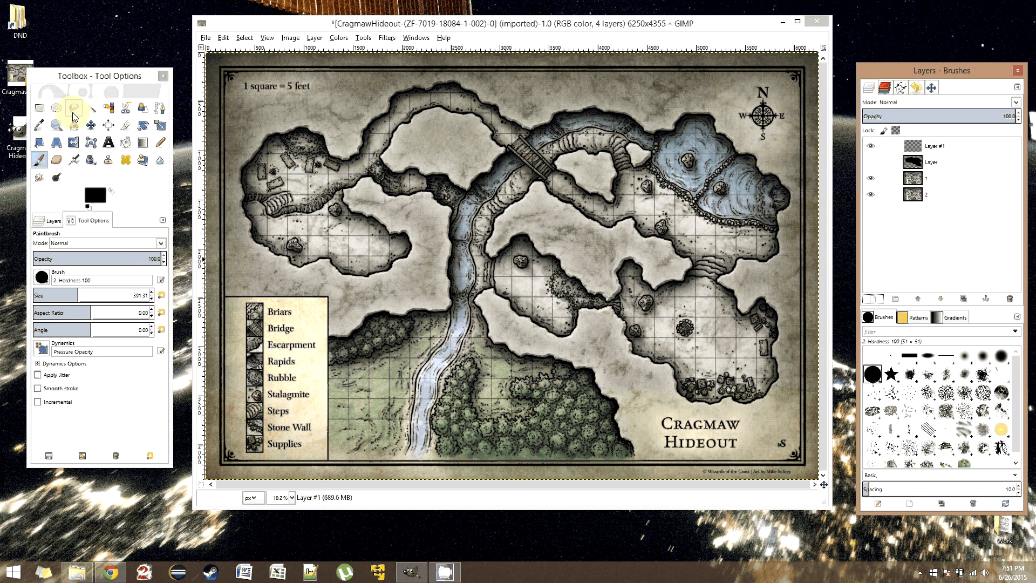
- Outline the whole cave area of the map with one closed freehand selection
click(74, 113)
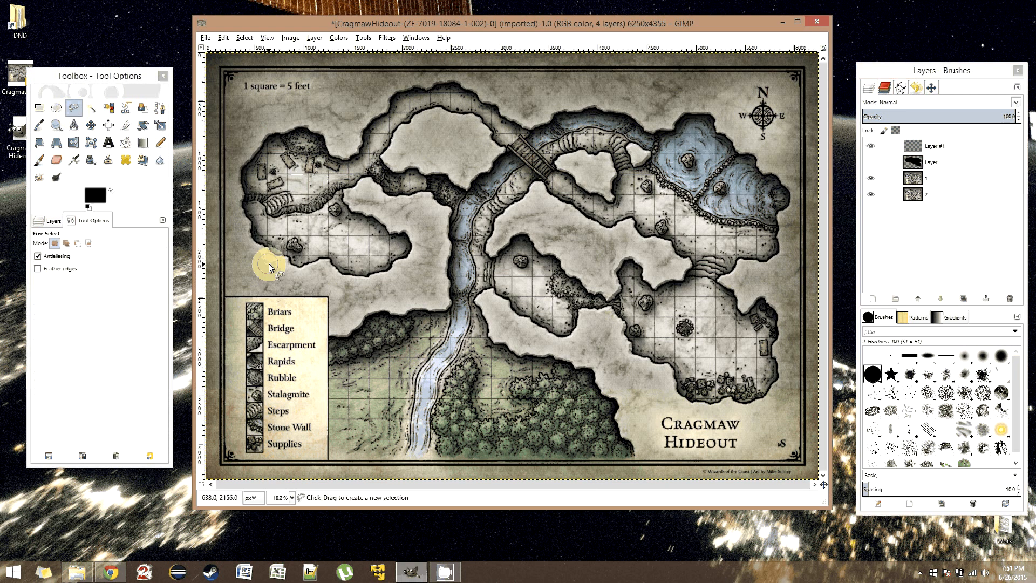
drag(268, 264, 537, 332)
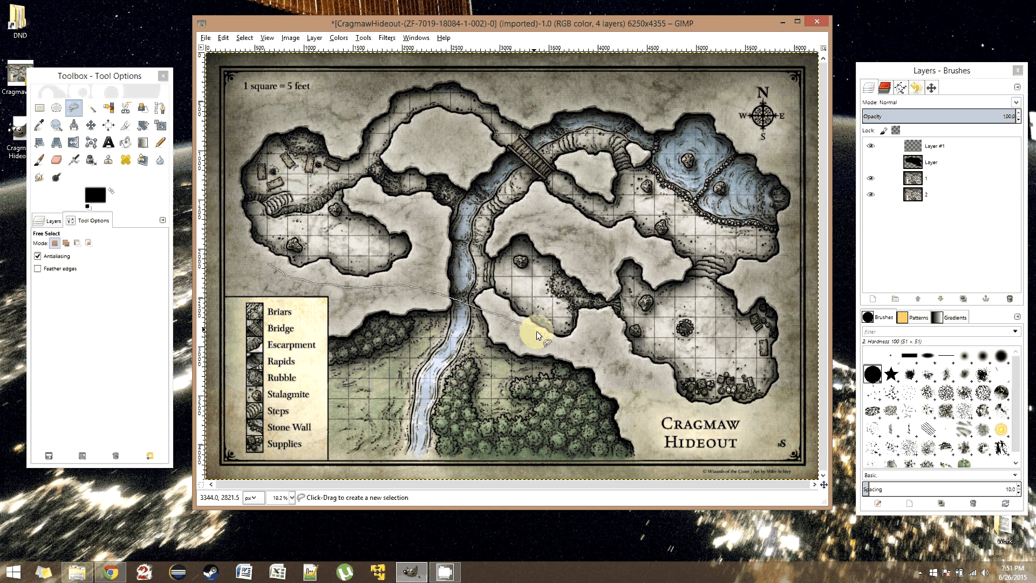
mouse_move(536, 331)
mouse_down()
mouse_move(762, 408)
mouse_move(750, 134)
mouse_up()
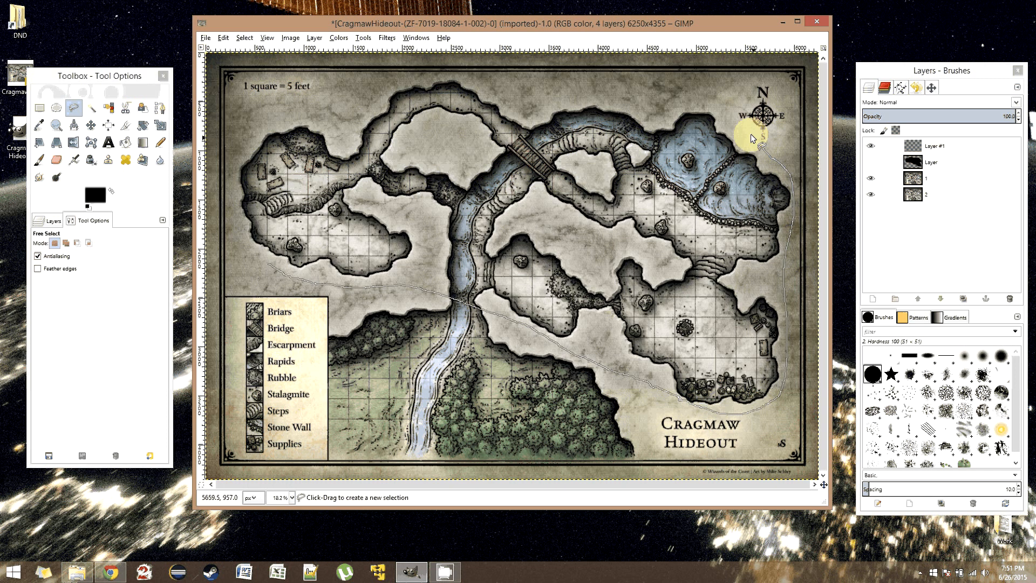
mouse_move(750, 134)
mouse_down()
mouse_move(467, 85)
mouse_move(262, 265)
mouse_up()
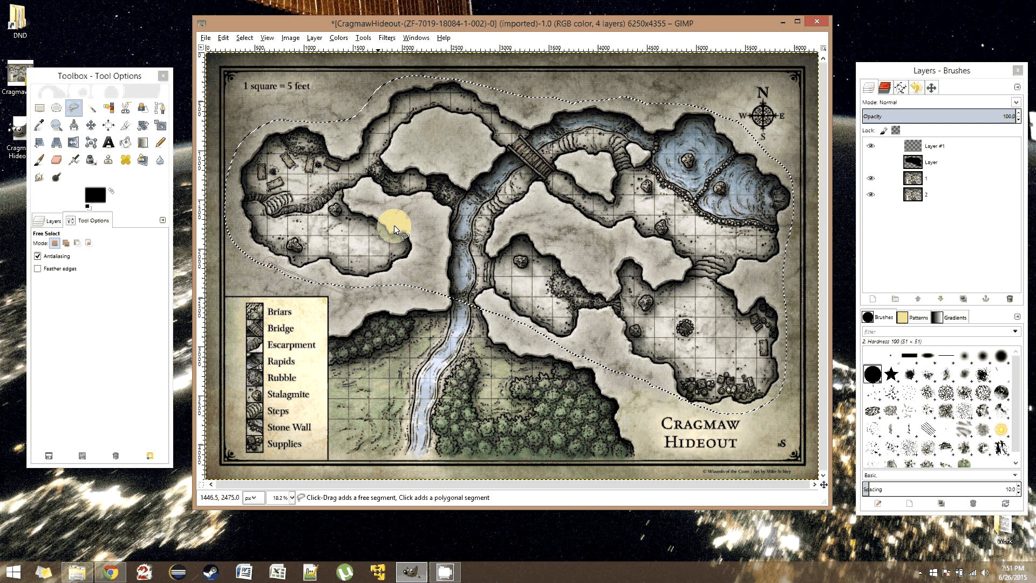
- Stroke the cave selection in black using the Paintbrush as the paint tool, and clear the selection
click(223, 38)
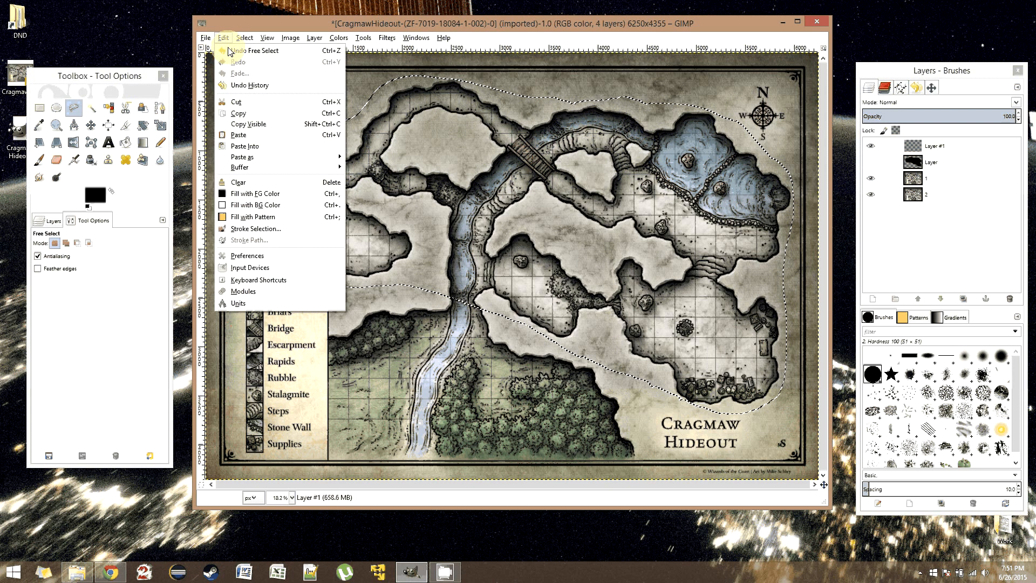
click(255, 228)
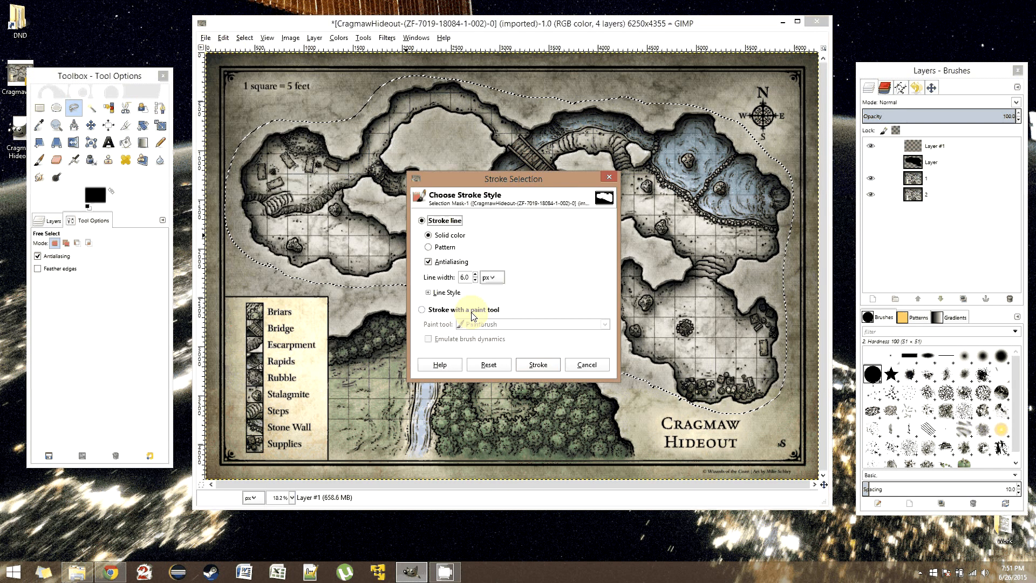
click(473, 312)
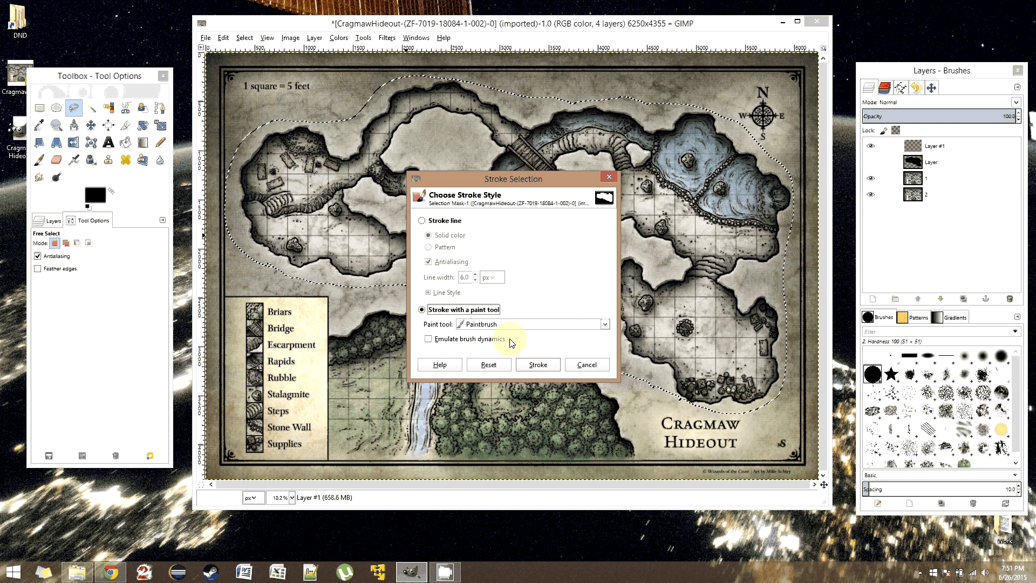
click(538, 364)
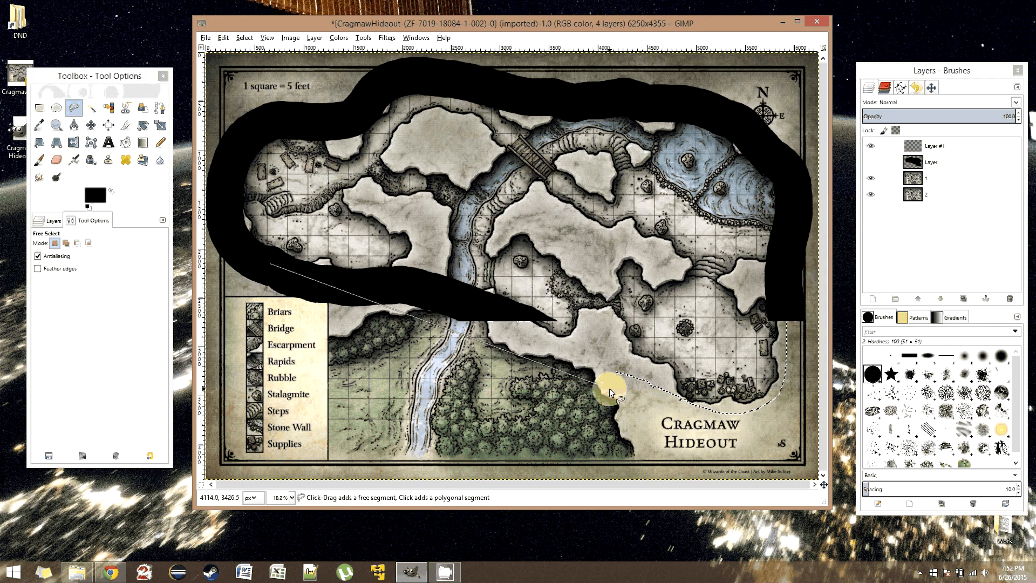
click(244, 37)
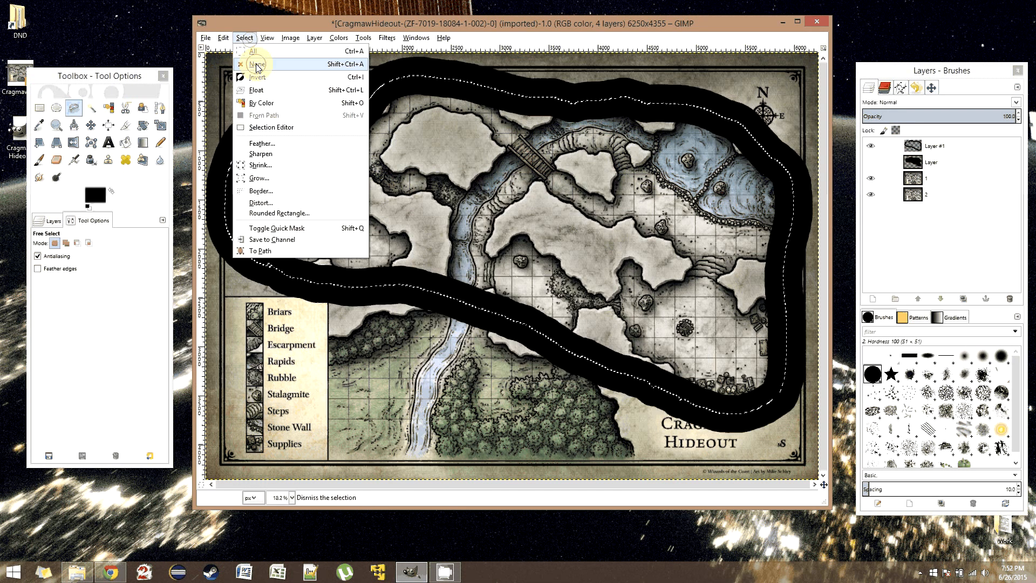
click(256, 65)
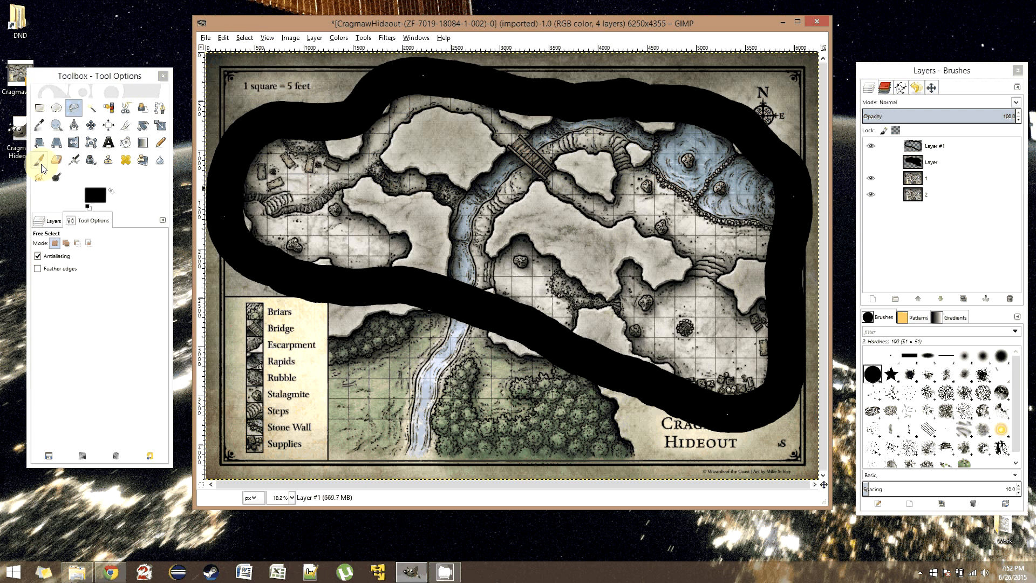
- Fuzzy-select the transparent area inside the black outline on Layer #1 and grow the selection by 4 px
click(40, 161)
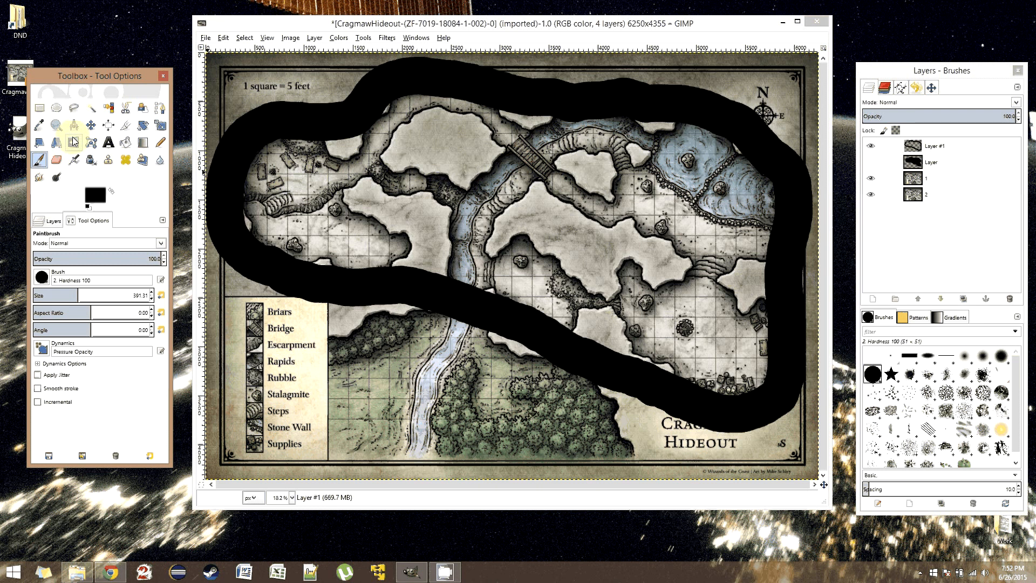
click(91, 108)
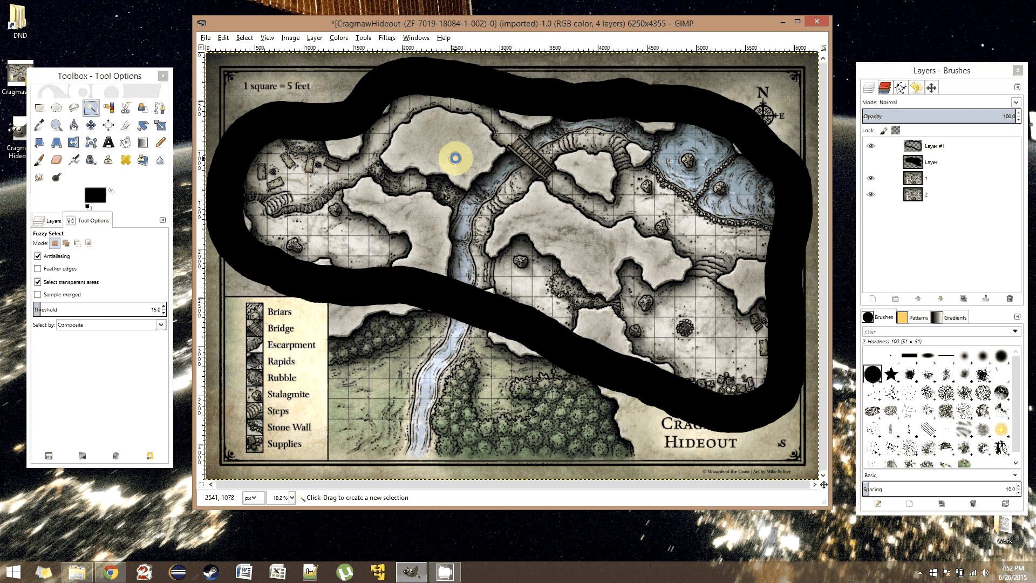
click(455, 158)
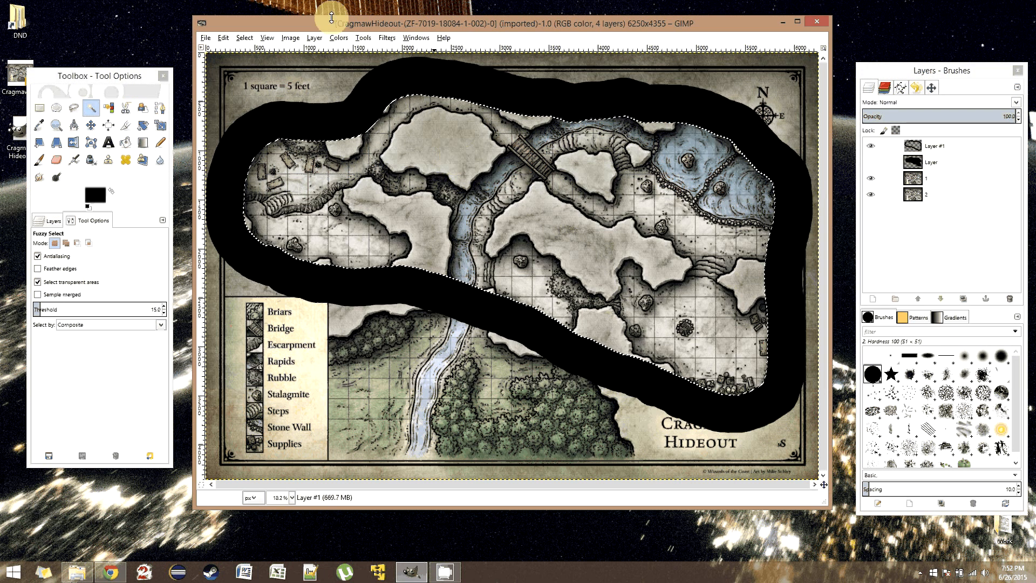
click(245, 38)
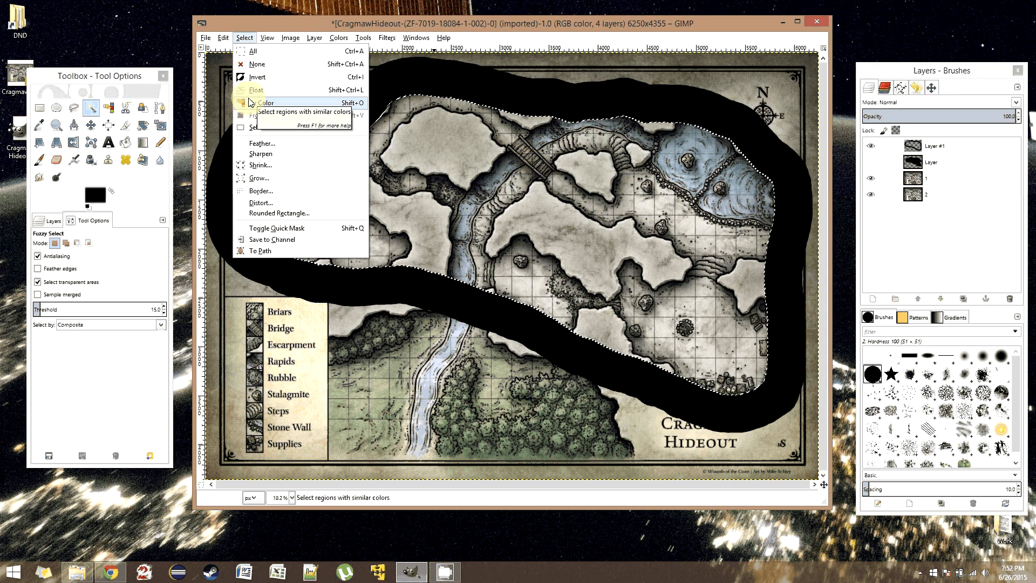
click(270, 178)
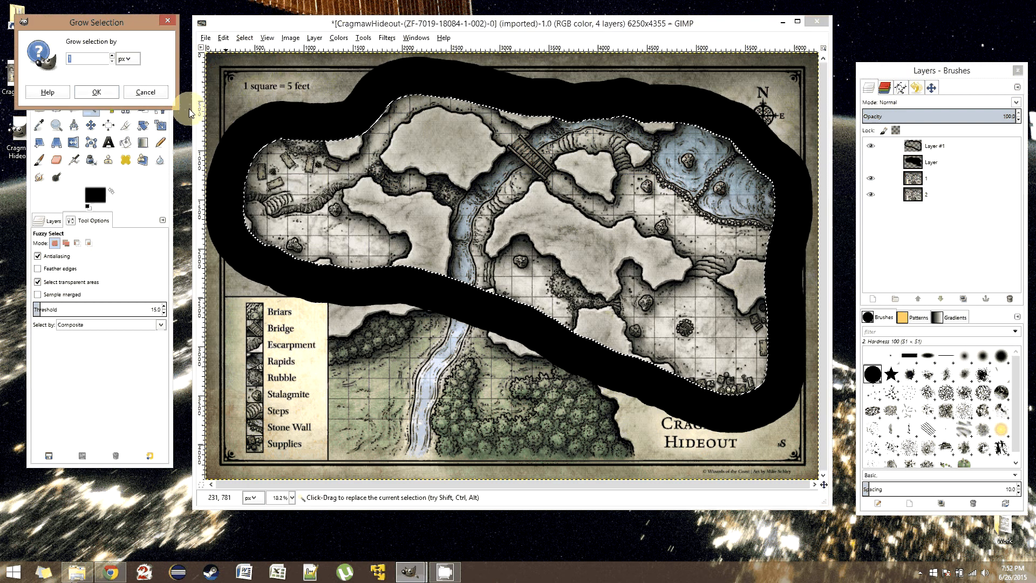
triple_click(112, 56)
click(95, 97)
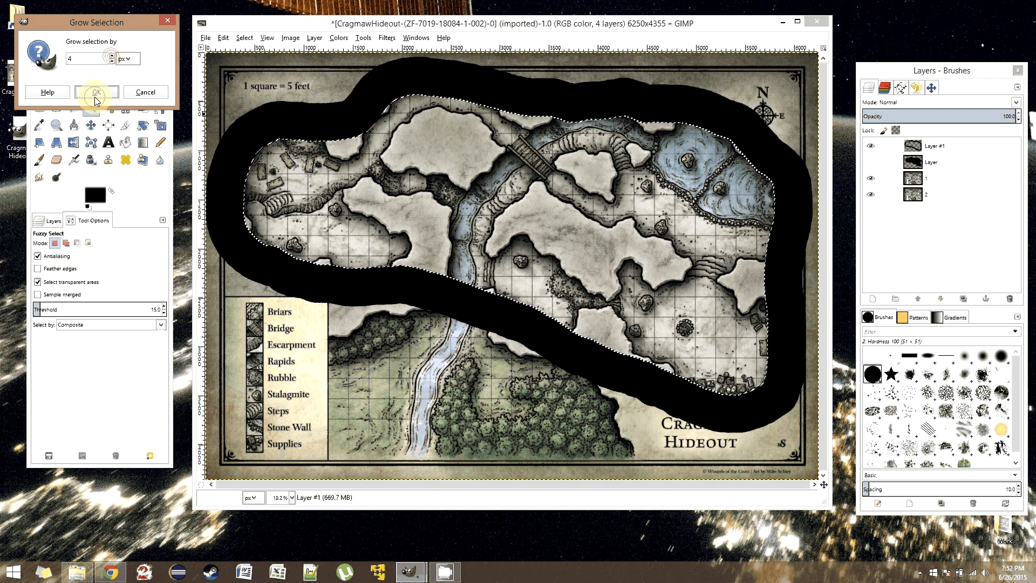
- Bucket-fill the selected area with the black foreground color, touch up its edge with the Paintbrush, and deselect
key(shift+b)
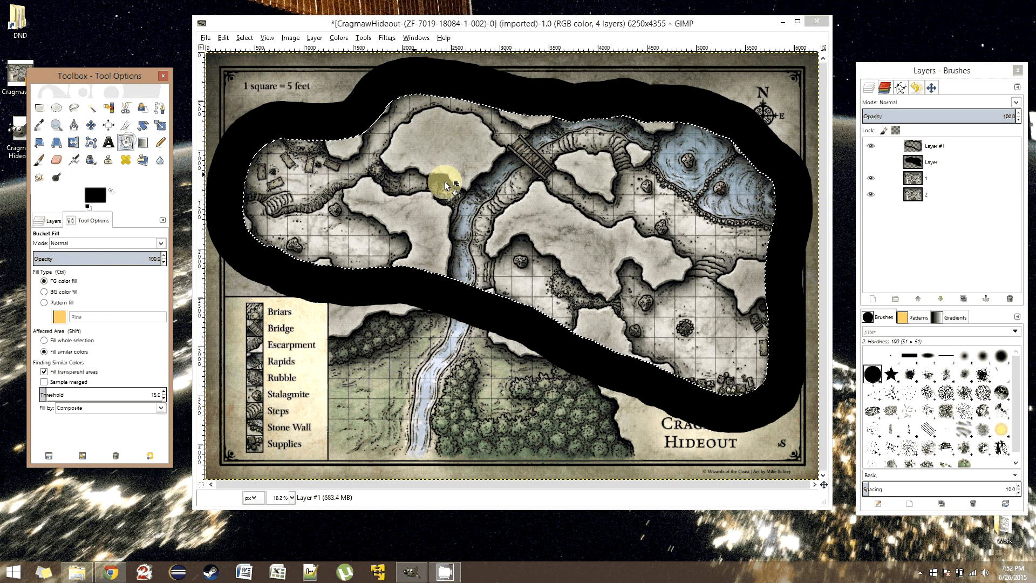
click(472, 184)
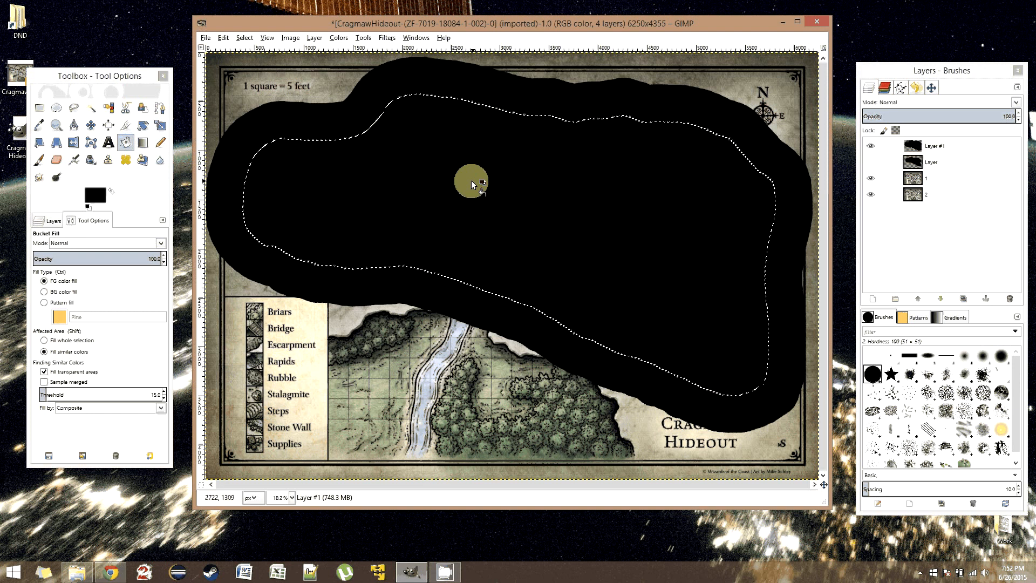
key(p)
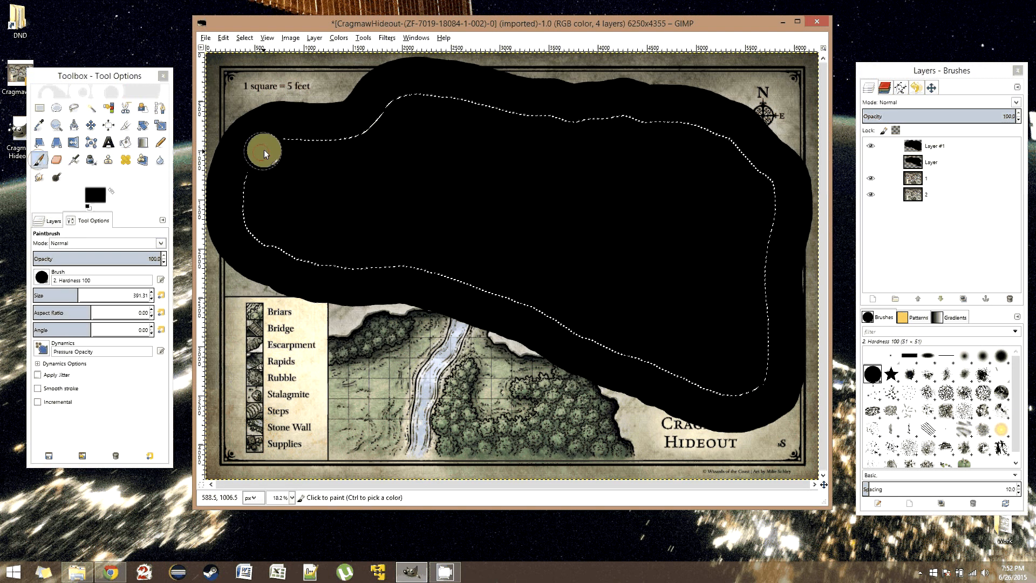
mouse_move(264, 150)
mouse_down()
mouse_move(660, 126)
mouse_move(762, 375)
mouse_move(324, 278)
mouse_up()
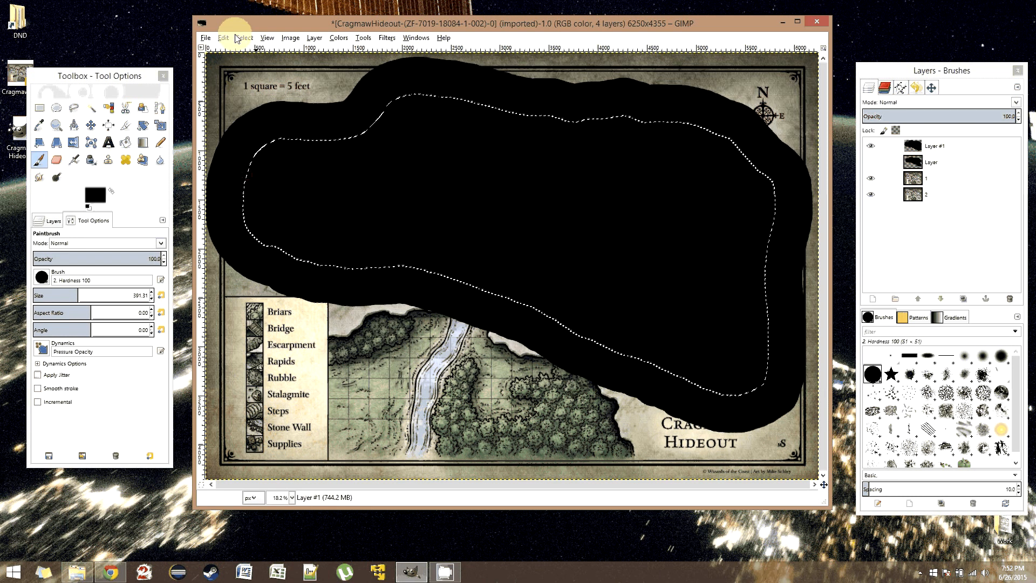
key(ctrl+shift+a)
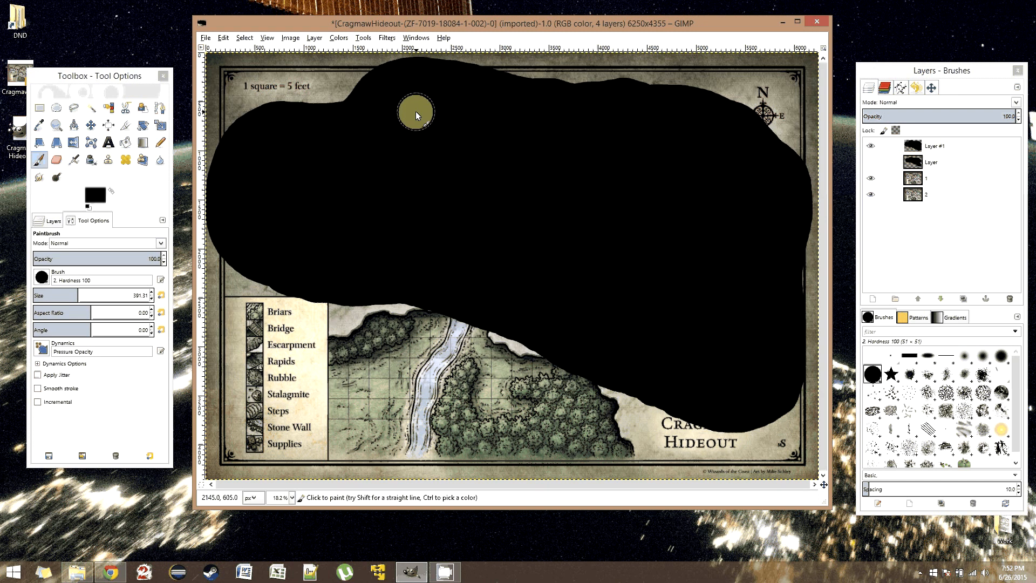
- Check the canvas padding mode and custom padding color for fullscreen mode in the image window appearance preferences
click(222, 39)
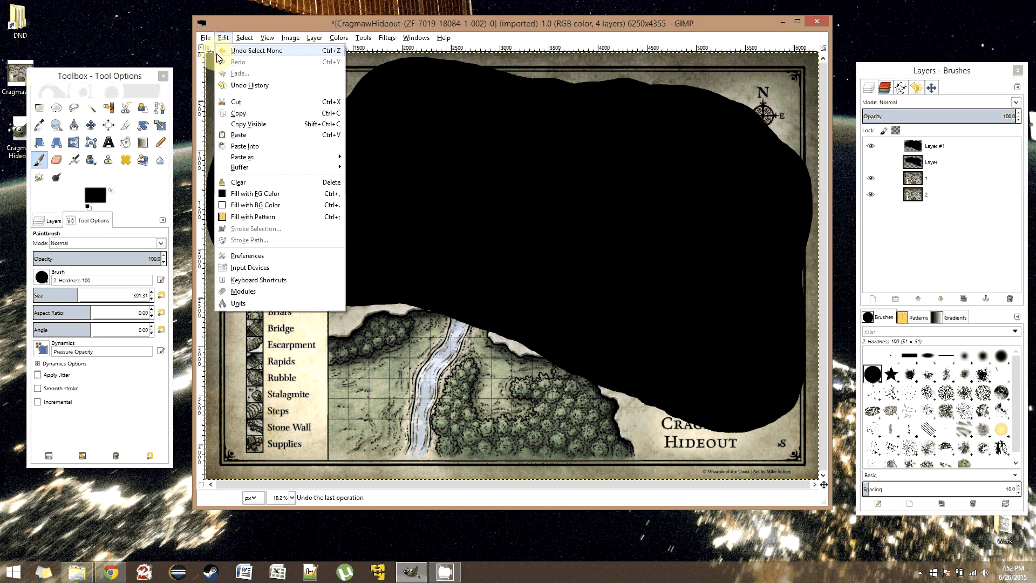
click(269, 252)
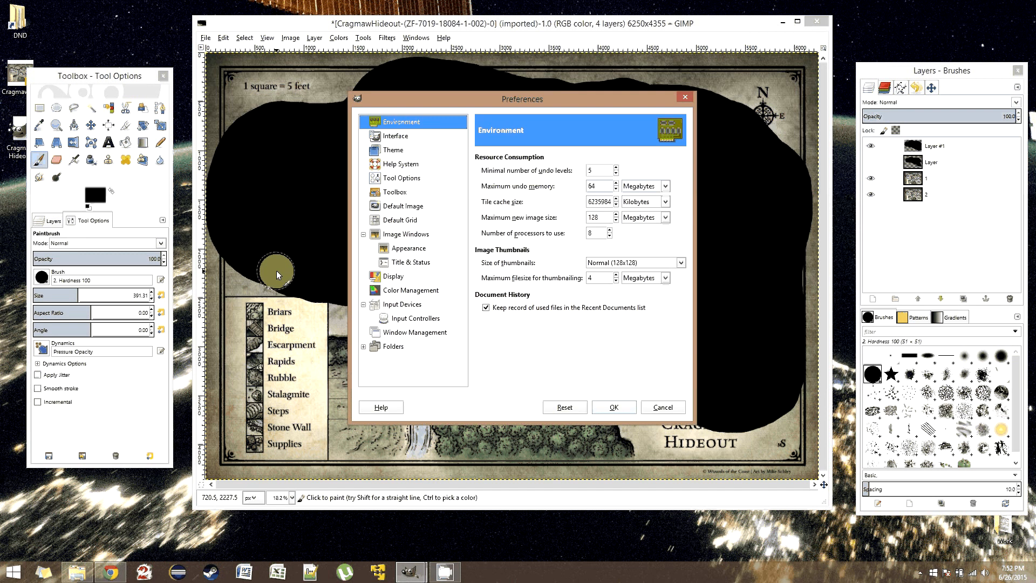
click(409, 250)
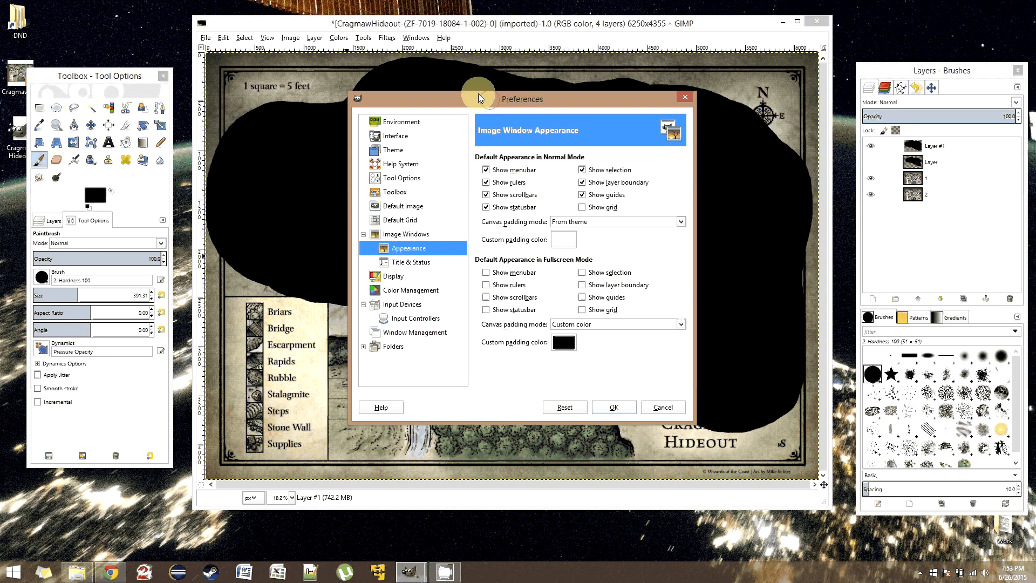
drag(478, 94, 314, 54)
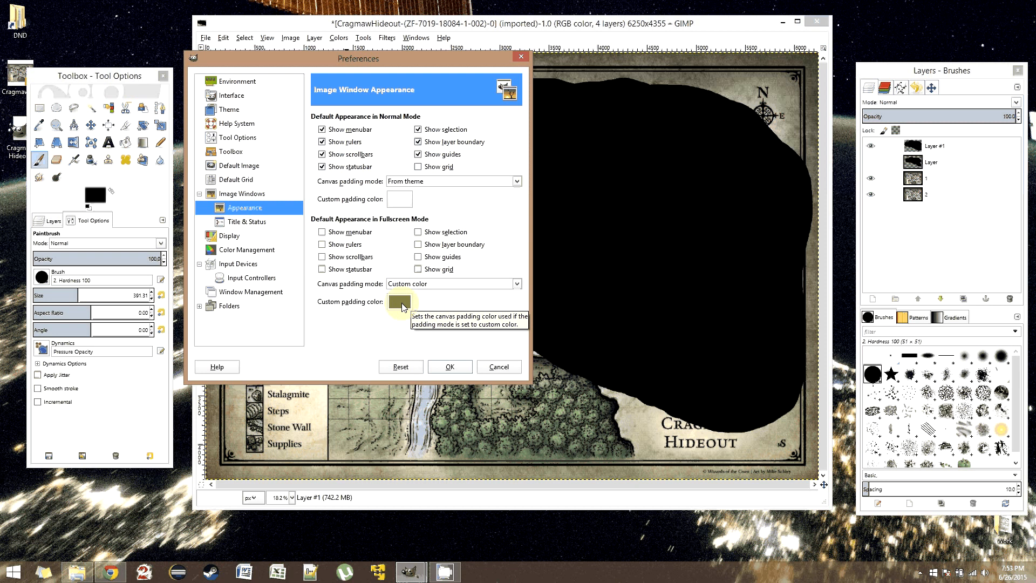
click(450, 368)
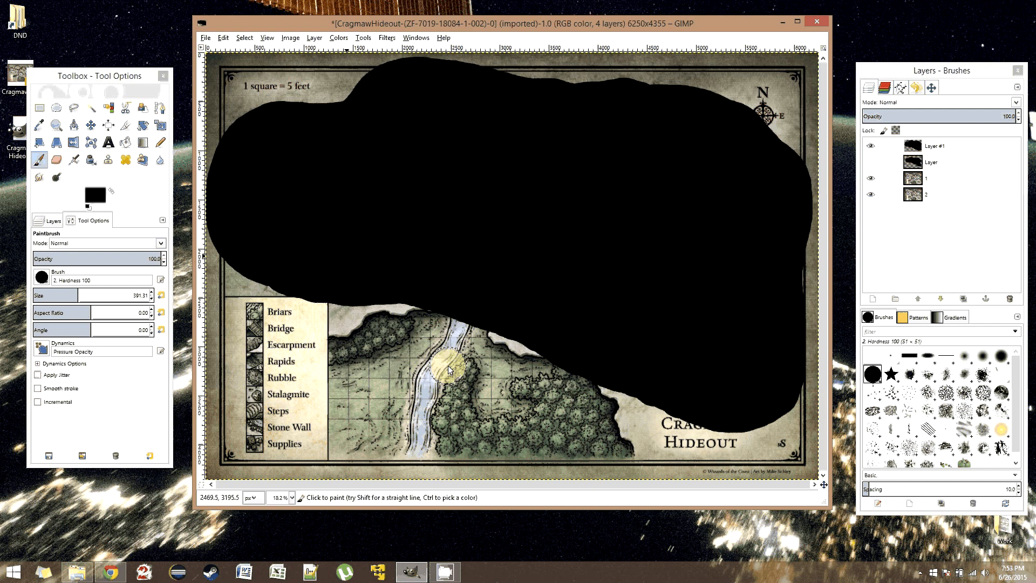
- Show the map in fullscreen and erase the black over the river passage and the western caves with the Eraser at size 391.31
key(F11)
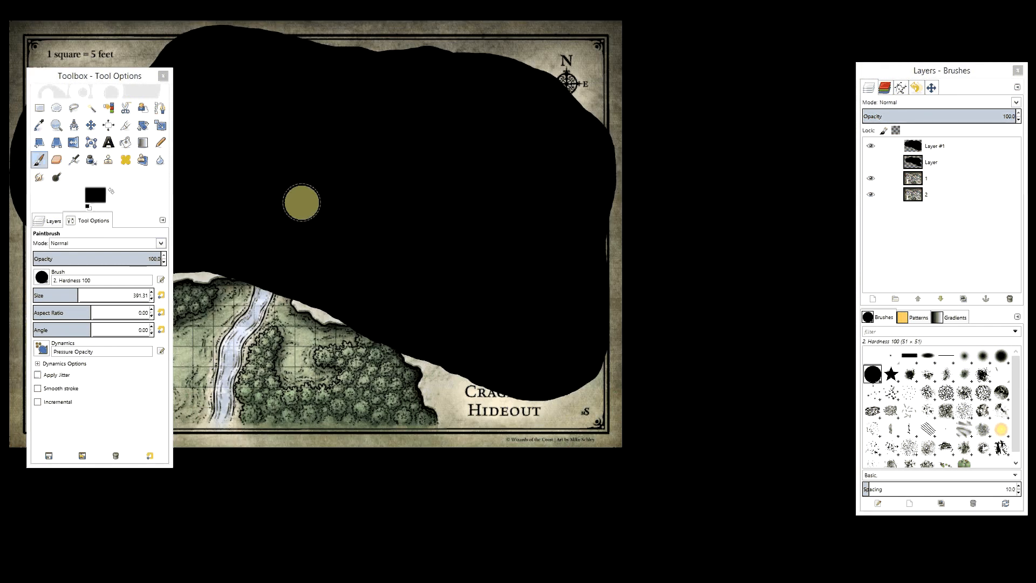
drag(302, 203, 484, 232)
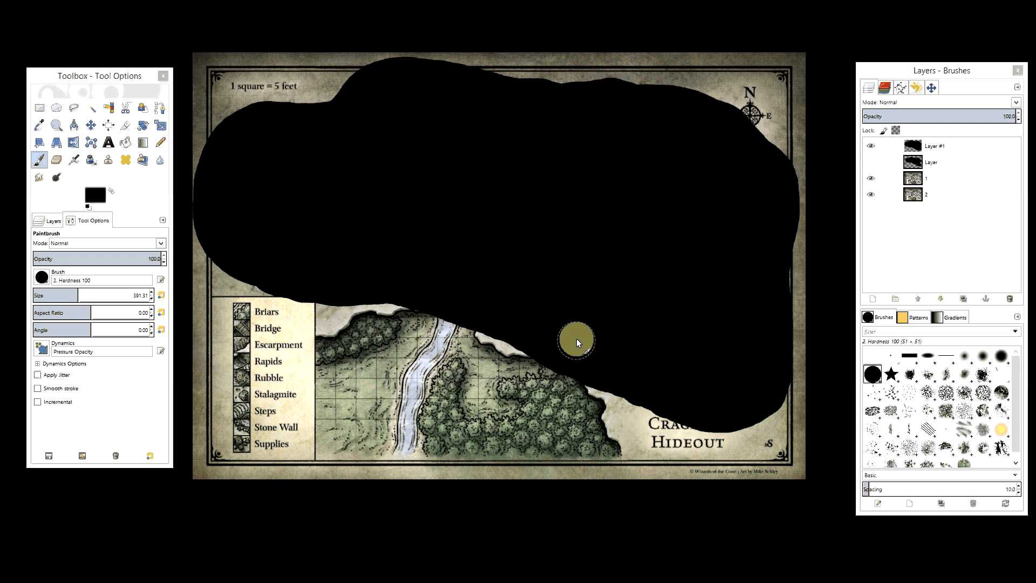
click(54, 164)
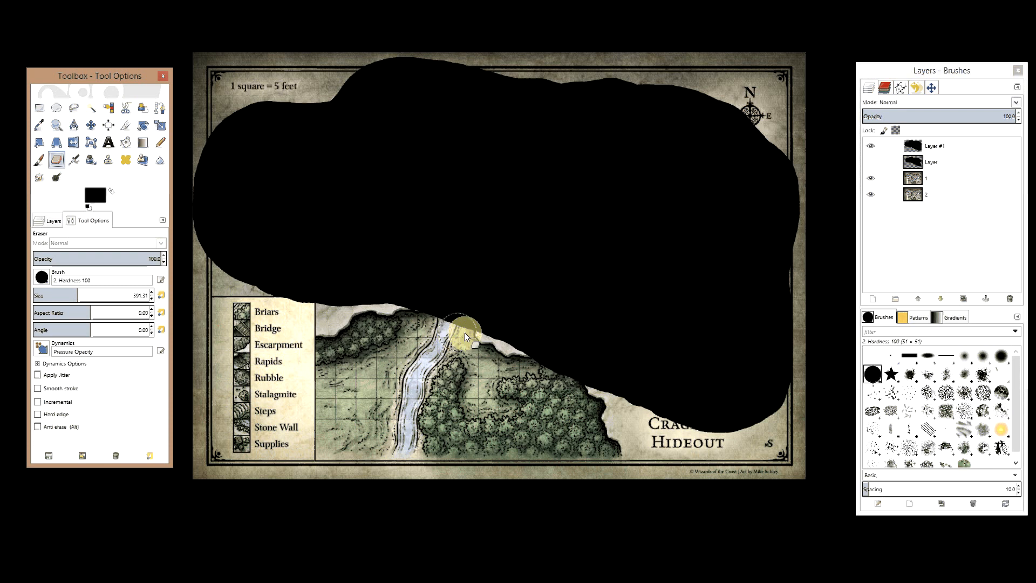
mouse_move(464, 333)
mouse_down()
mouse_move(431, 312)
mouse_move(438, 285)
mouse_move(481, 257)
mouse_move(468, 226)
mouse_move(481, 215)
mouse_up()
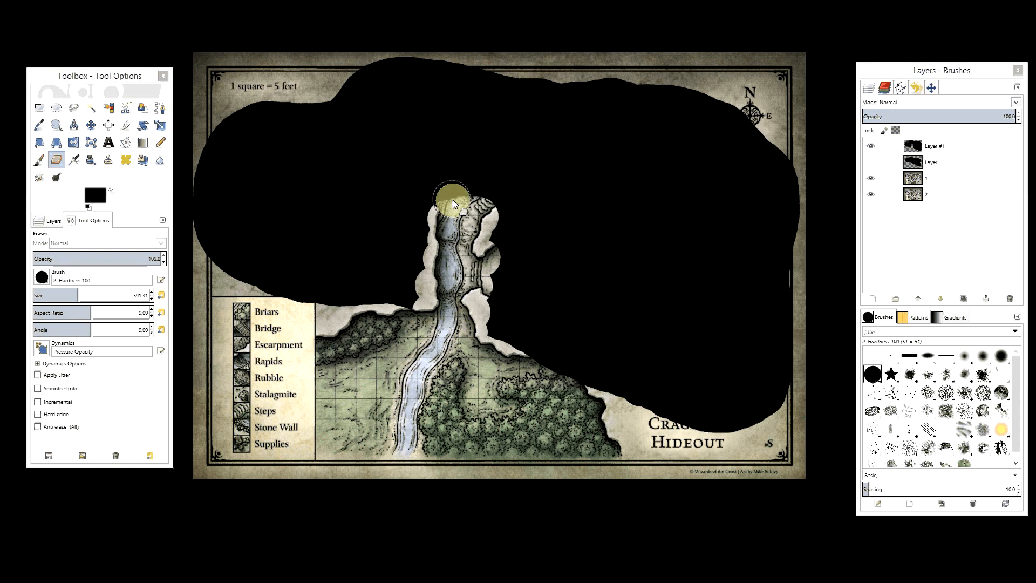
mouse_move(452, 198)
mouse_down()
mouse_move(364, 167)
mouse_move(320, 168)
mouse_move(306, 141)
mouse_move(284, 138)
mouse_move(243, 202)
mouse_move(328, 190)
mouse_move(285, 241)
mouse_move(345, 266)
mouse_move(352, 211)
mouse_move(338, 210)
mouse_up()
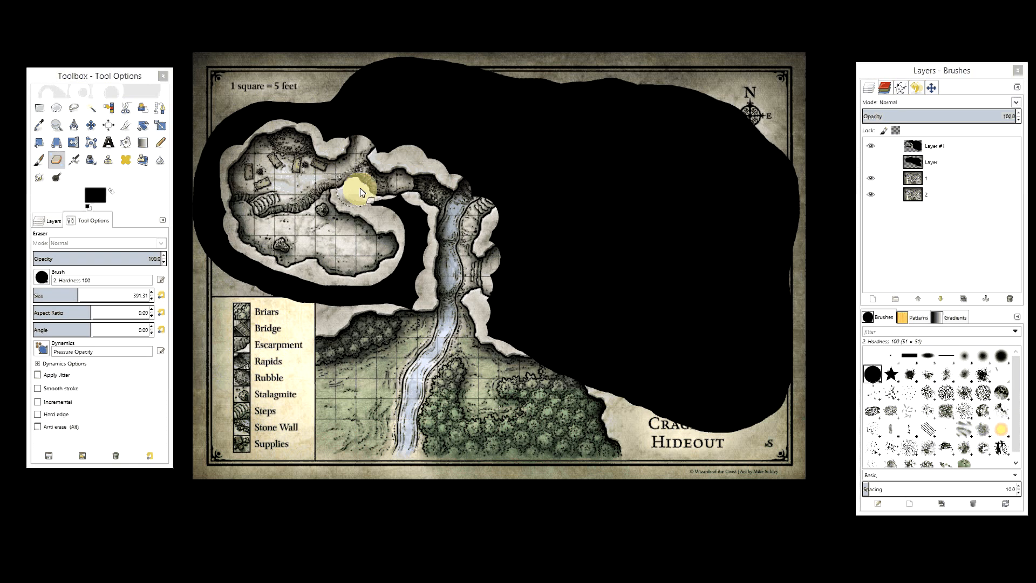
drag(361, 188, 434, 197)
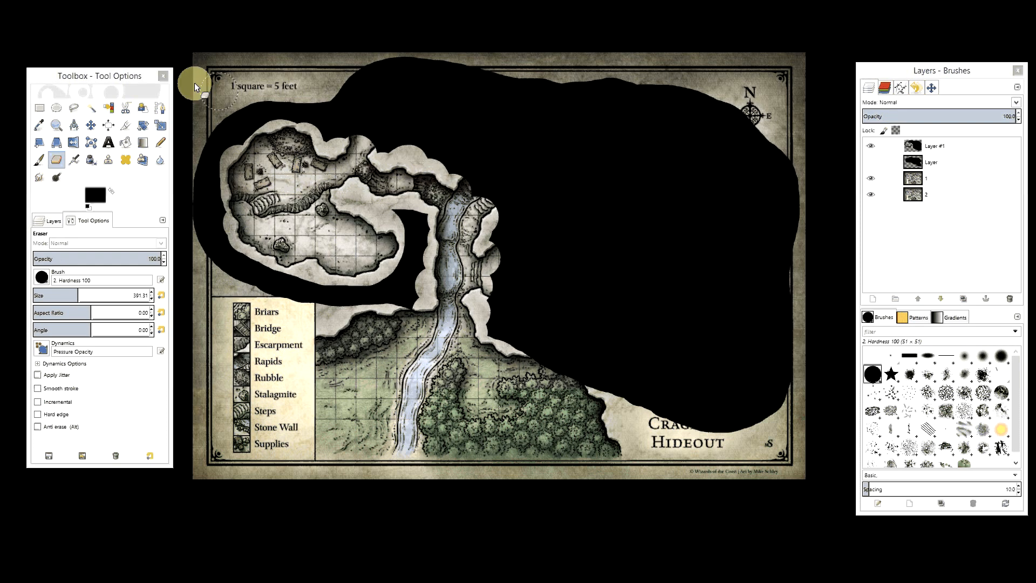
- Close the toolbox and the layers and brushes windows so only the fullscreen map is shown
click(164, 76)
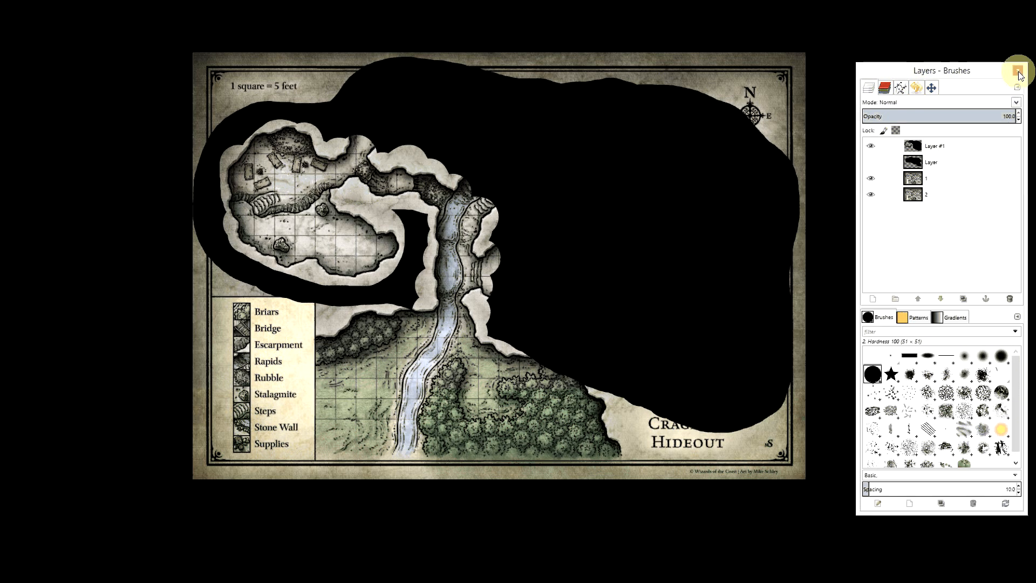
click(1018, 71)
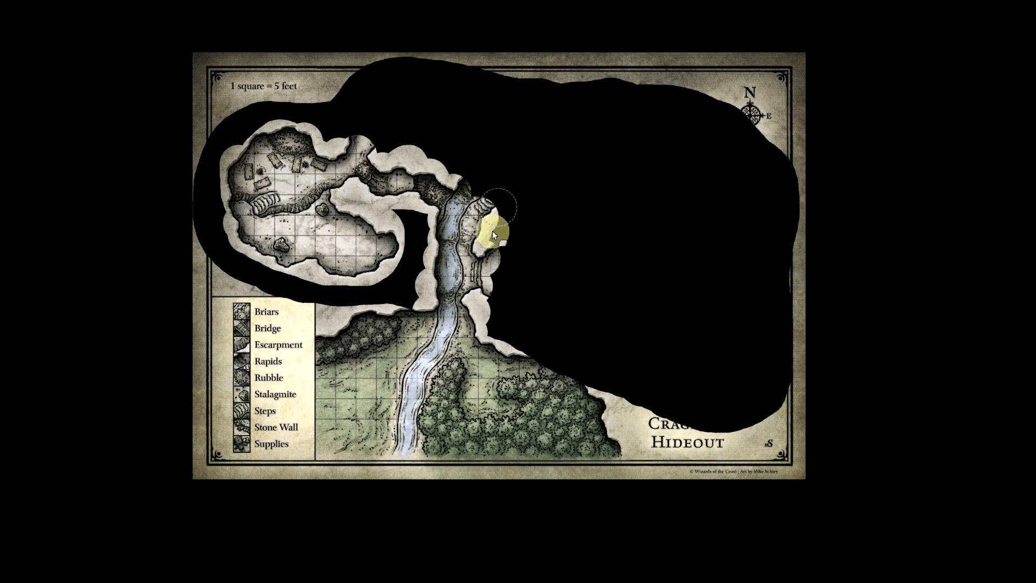